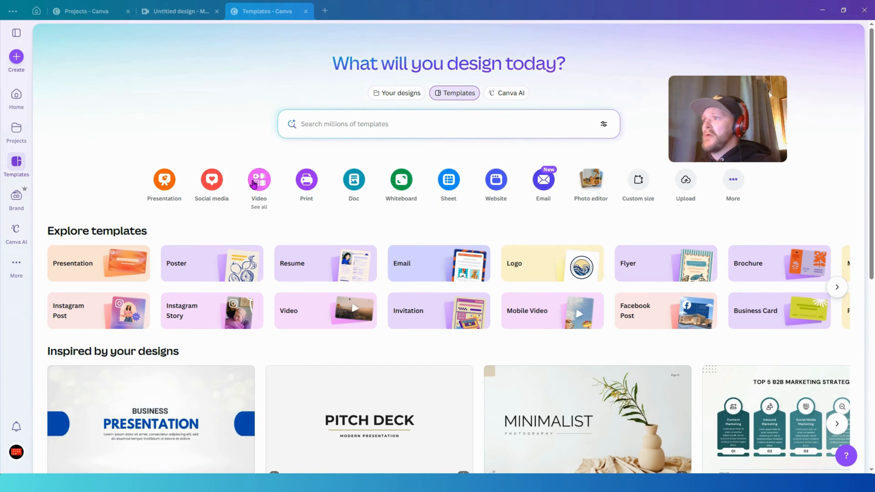
Create a blank vertical Mobile Video design from the video formats.
click(257, 200)
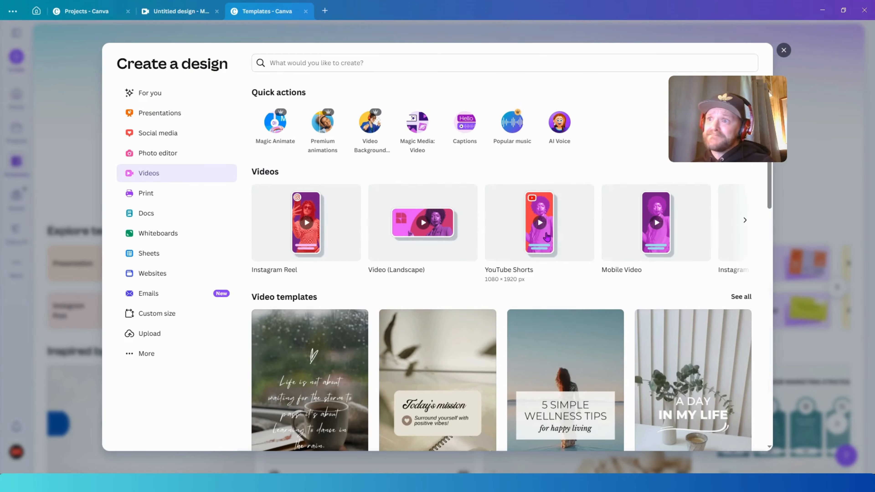
click(548, 236)
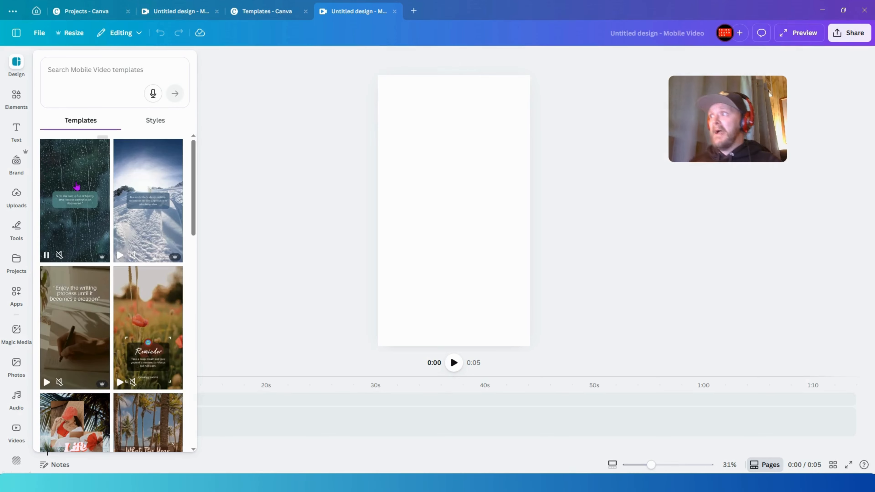
Upload the videos "Coffee is life!!!" and "coffee is Life" and the audio file "humming" from the Downloads folder.
click(16, 197)
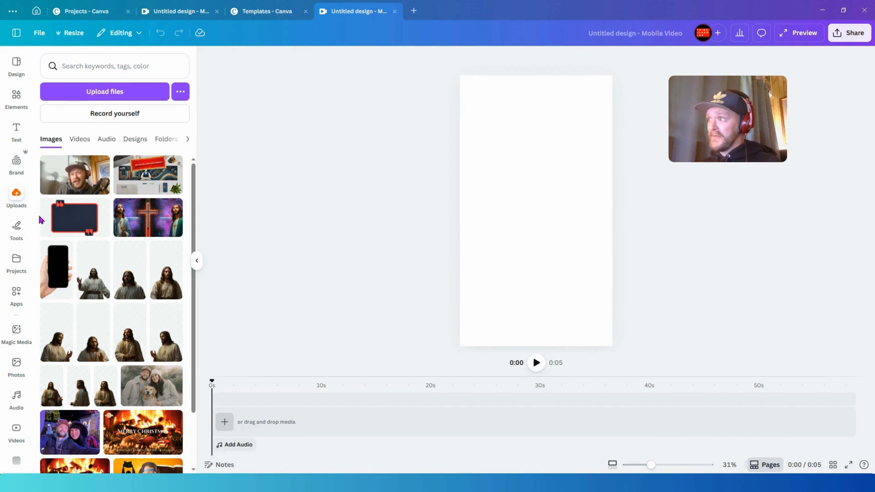
click(121, 94)
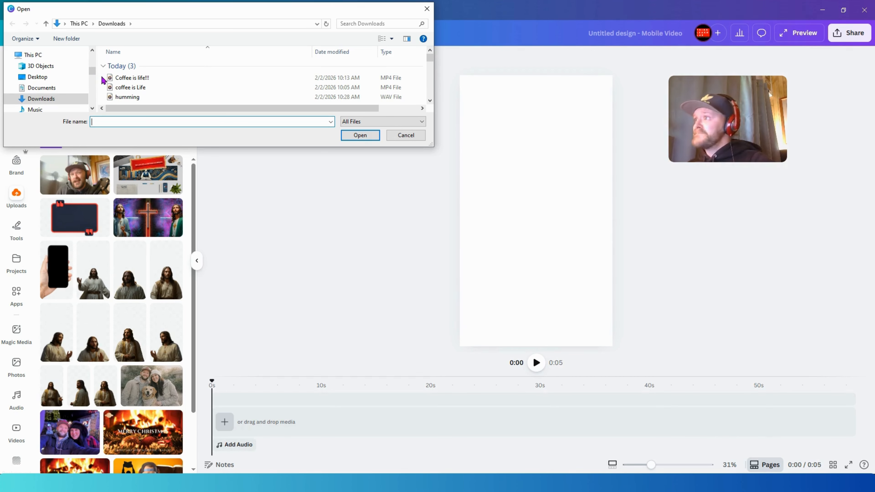
drag(104, 80, 112, 96)
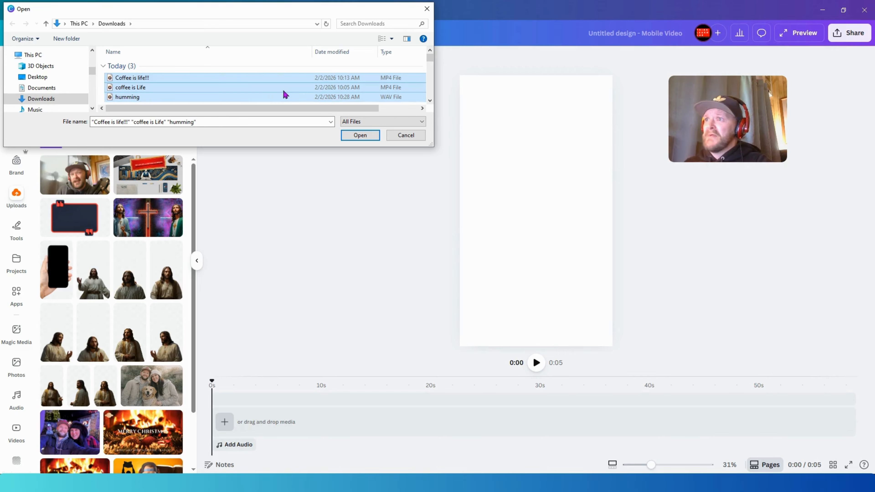
click(360, 136)
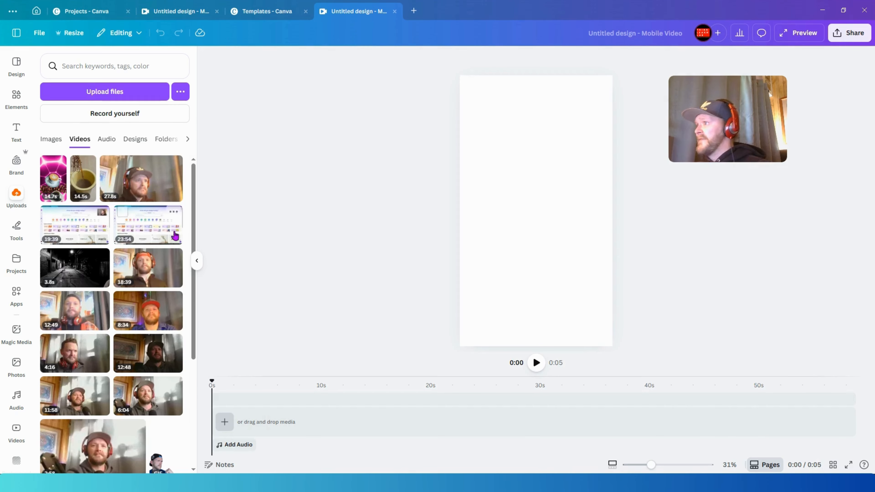
Place the uploaded 14.7-second coffee video at the start of the timeline and play it from the beginning.
click(109, 141)
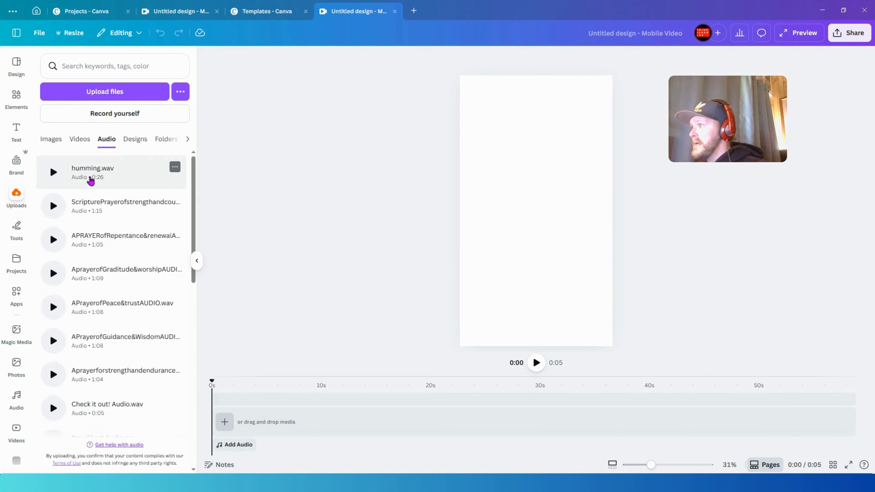
click(83, 142)
mouse_move(56, 171)
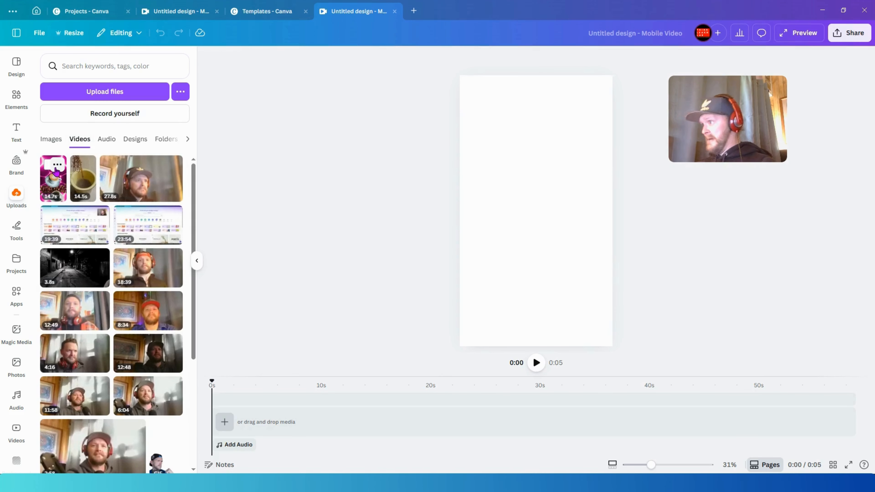
drag(56, 183, 220, 414)
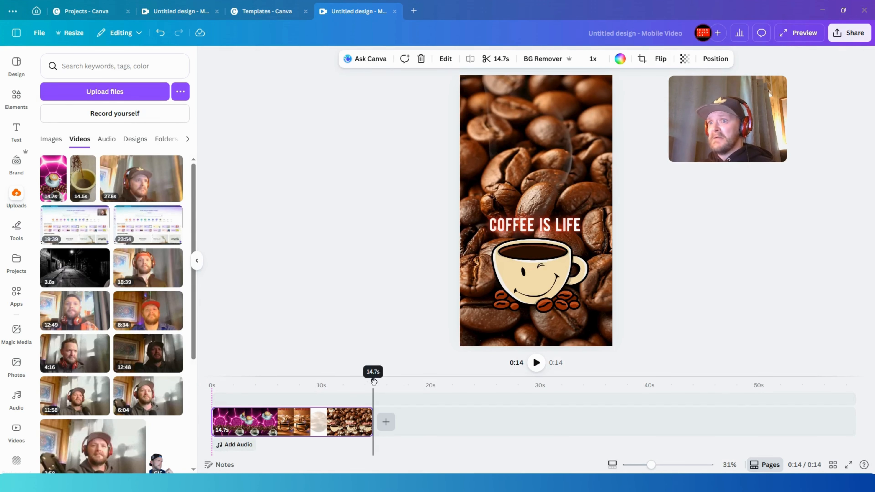
drag(370, 377, 201, 384)
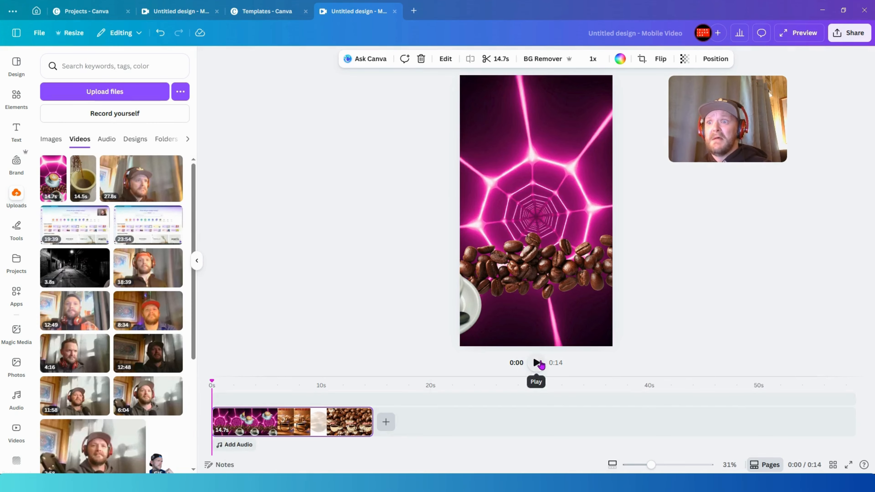
click(537, 363)
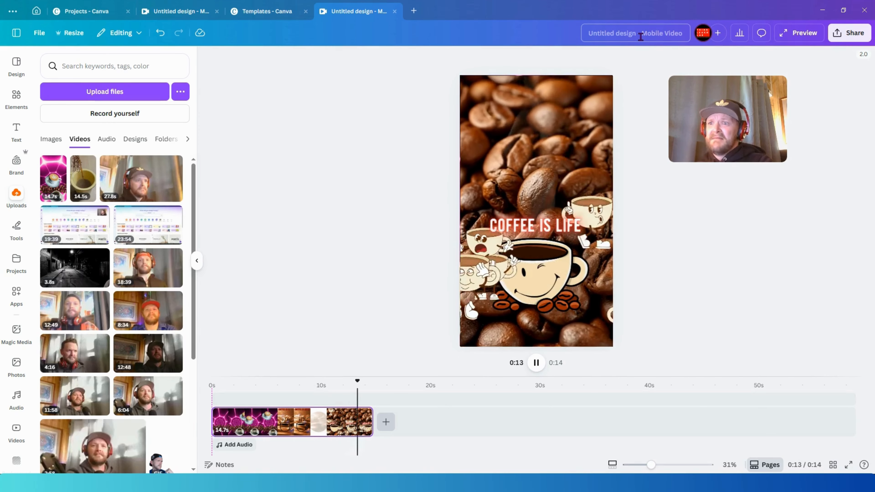
click(511, 98)
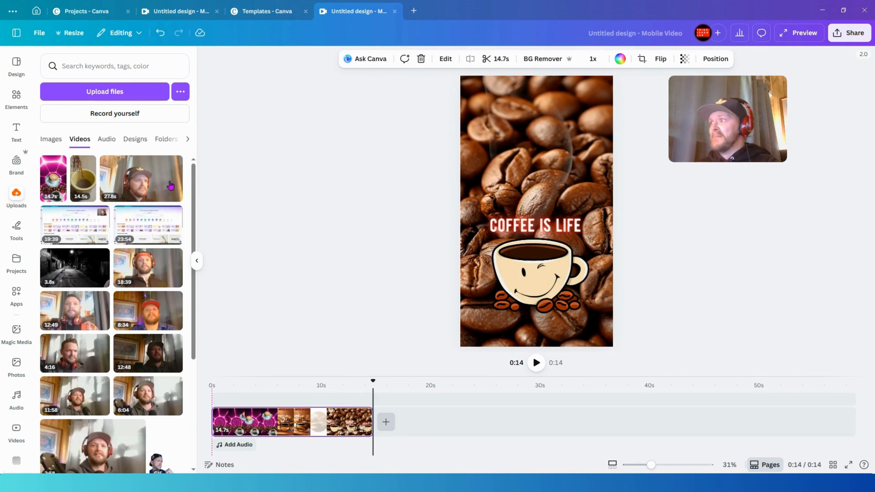
Add the uploaded 14.5-second coffee cup video after the first clip and play it through.
click(84, 186)
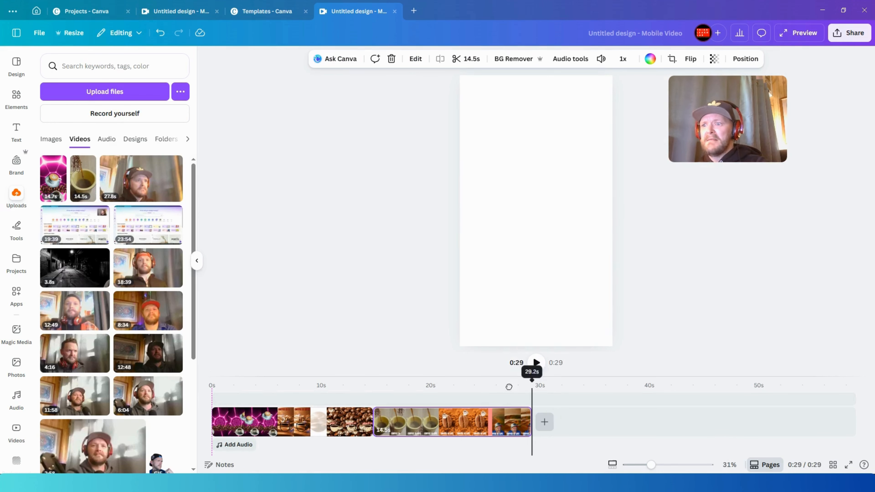
drag(531, 389, 374, 391)
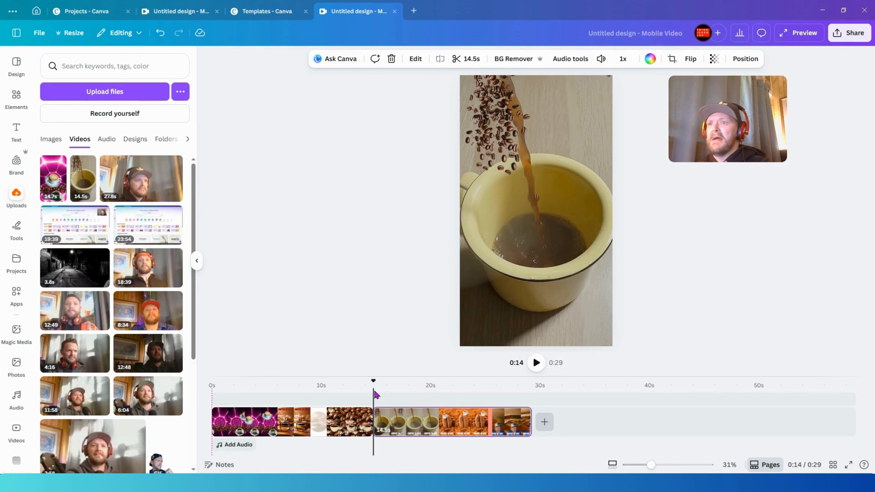
key(space)
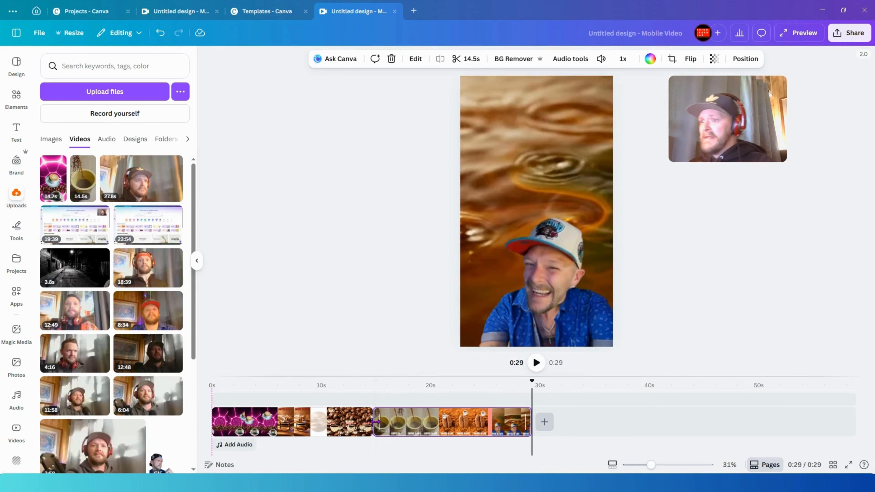
Apply a Line Wipe transition between the two coffee clips.
click(373, 432)
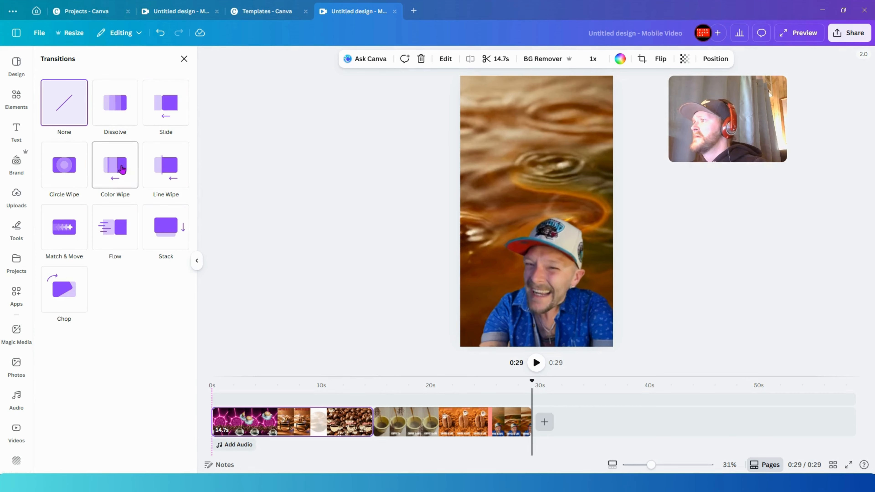
click(156, 166)
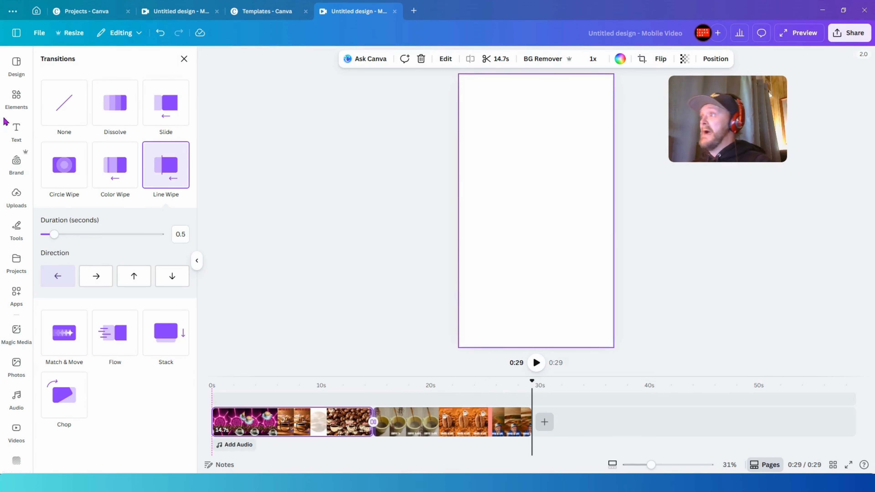
Add the uploaded humming.wav as an audio track starting at the beginning of the timeline.
click(21, 195)
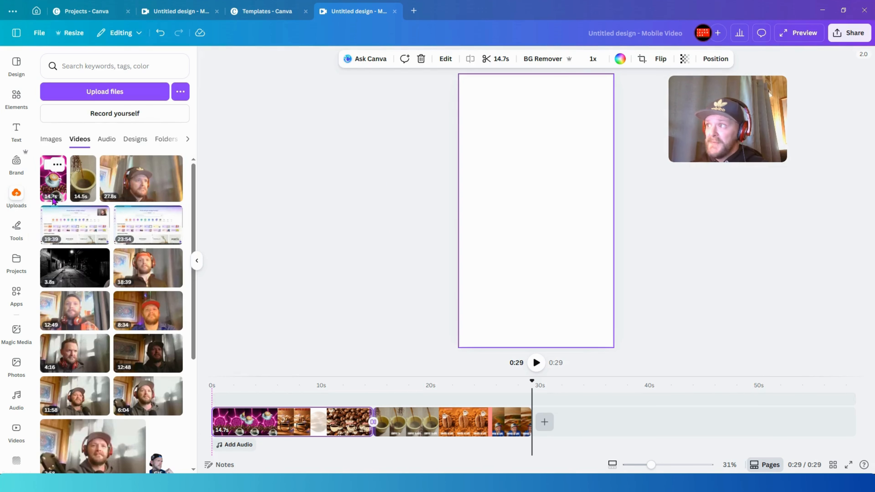
click(51, 139)
click(79, 139)
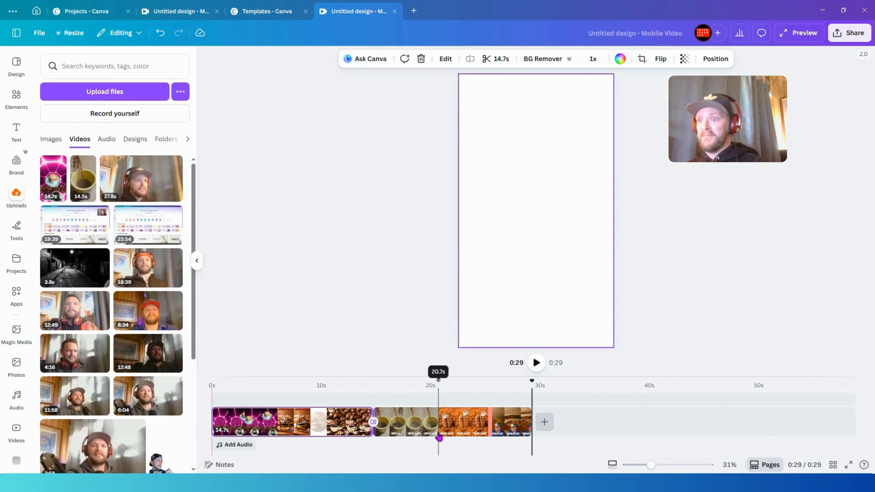
click(107, 141)
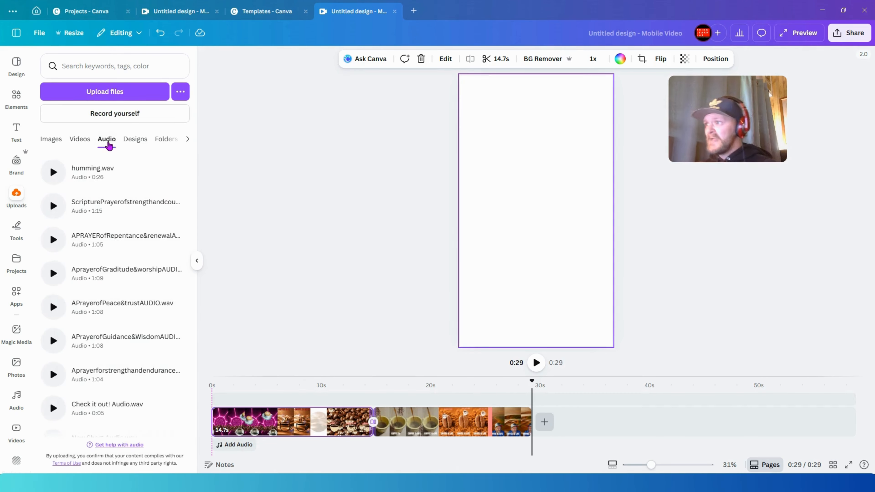
drag(95, 174, 214, 447)
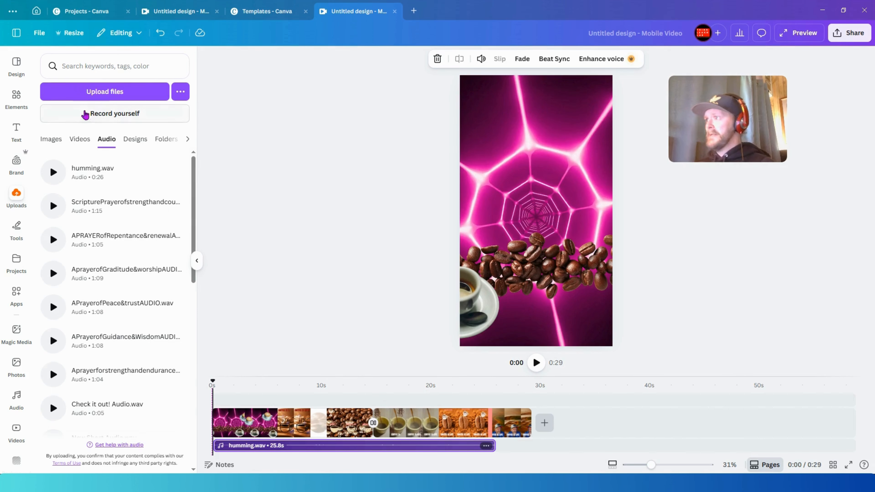
Overlay the uploaded 27.8-second webcam clip from the start of the timeline and remove its background.
click(79, 140)
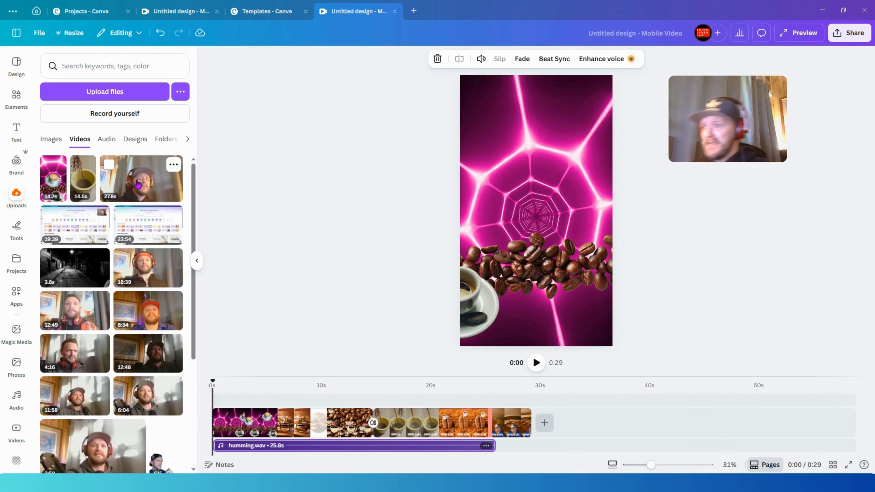
drag(137, 183, 246, 397)
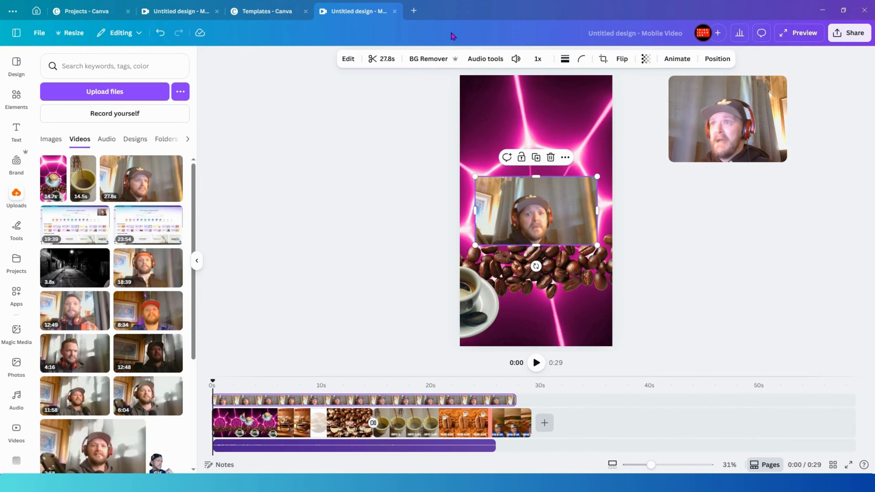
click(432, 62)
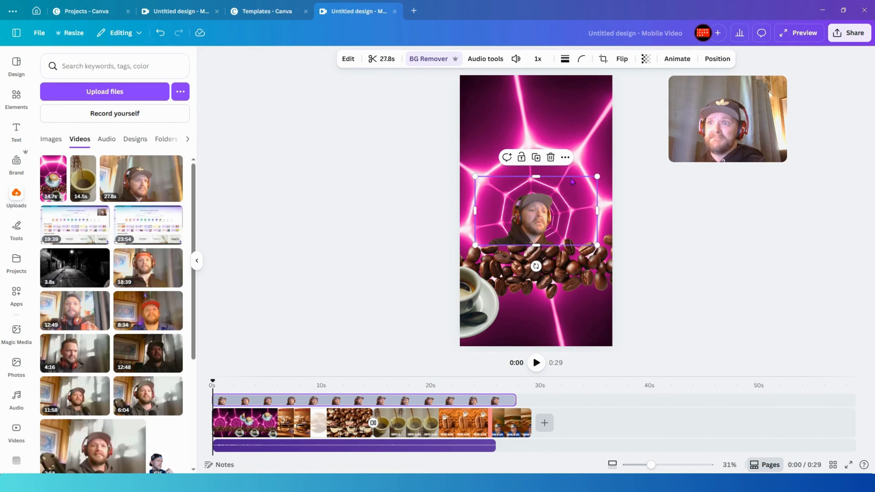
Enlarge the cut-out webcam clip to slightly wider than the frame and centre it along the frame's upper edge.
drag(597, 176, 697, 47)
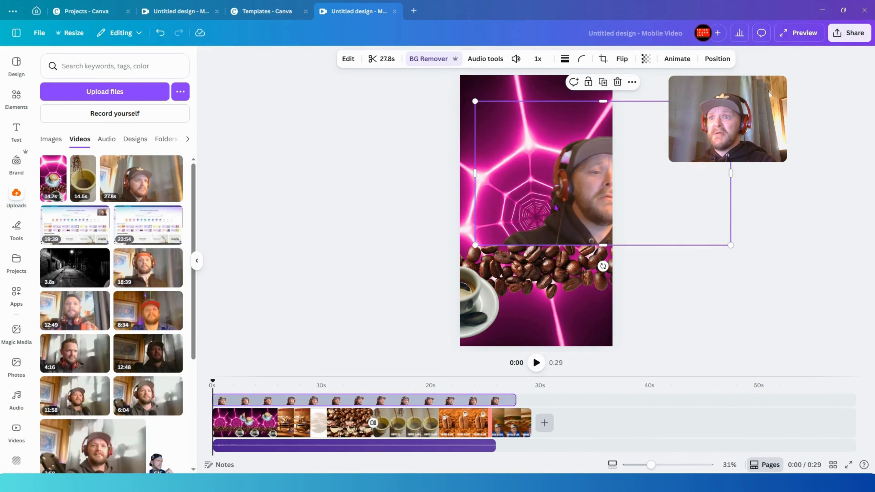
drag(566, 195, 498, 139)
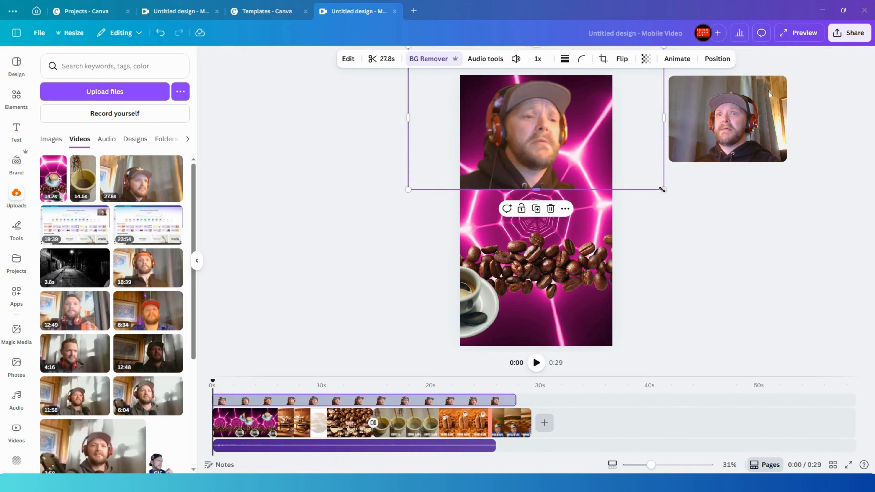
drag(662, 190, 624, 162)
drag(547, 140, 531, 167)
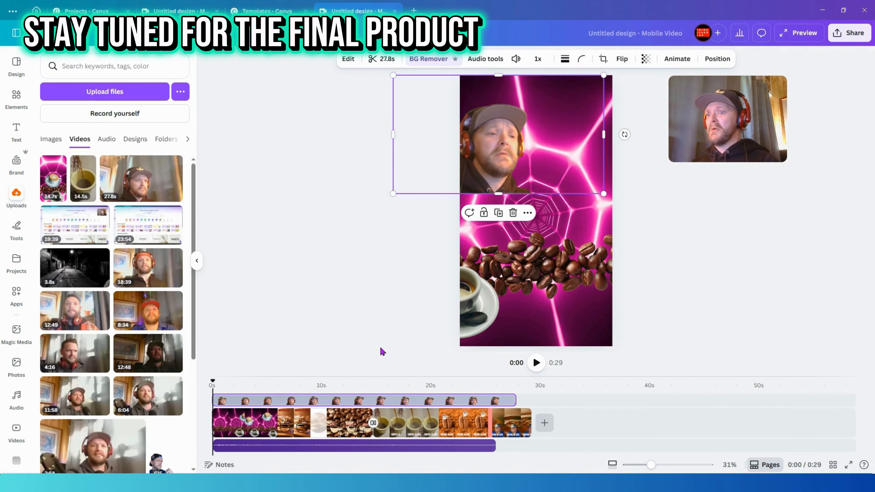
drag(530, 145, 575, 140)
drag(648, 72, 603, 98)
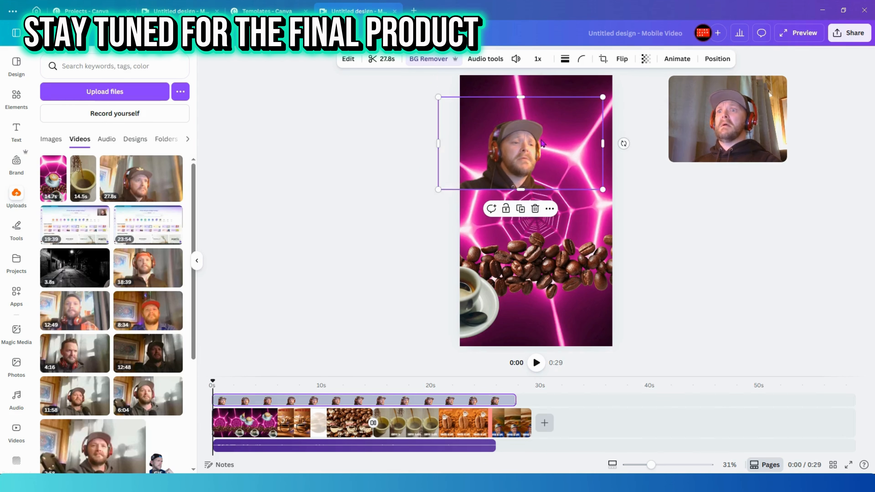
drag(543, 139, 557, 122)
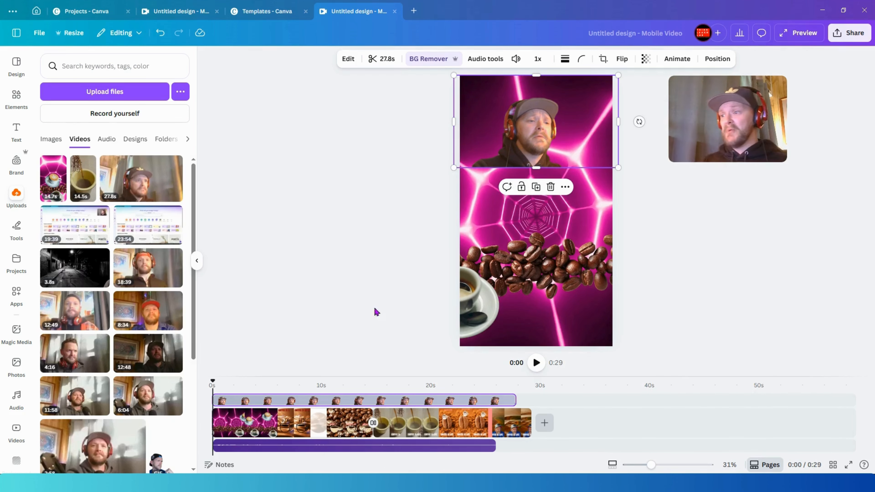
Preview the overlay from the start, enlarge the cut-out webcam clip further, and centre it along the frame's lower edge.
mouse_move(210, 380)
mouse_down()
mouse_move(318, 382)
mouse_move(337, 393)
mouse_move(438, 405)
mouse_move(527, 403)
mouse_move(210, 396)
mouse_up()
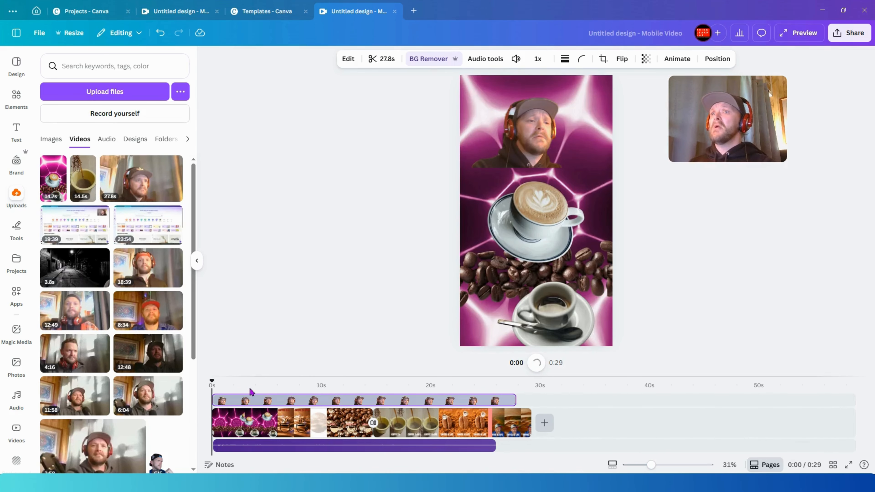
click(539, 141)
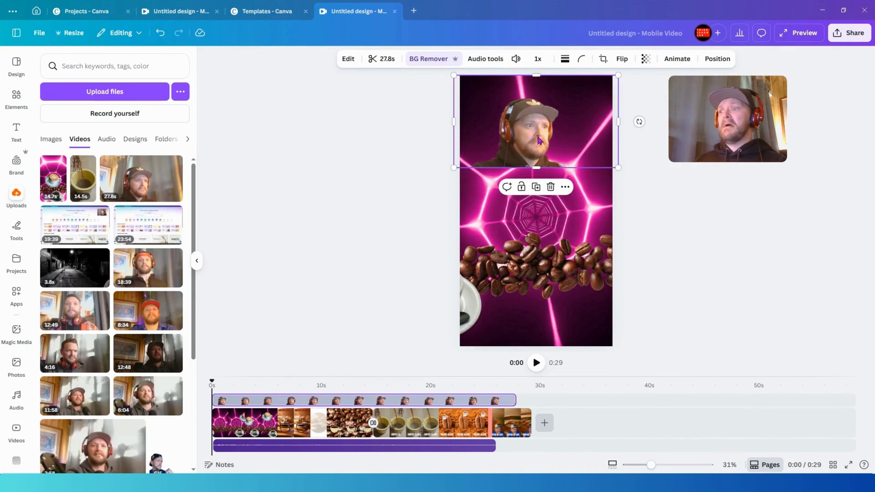
drag(618, 165, 671, 197)
drag(570, 168, 543, 317)
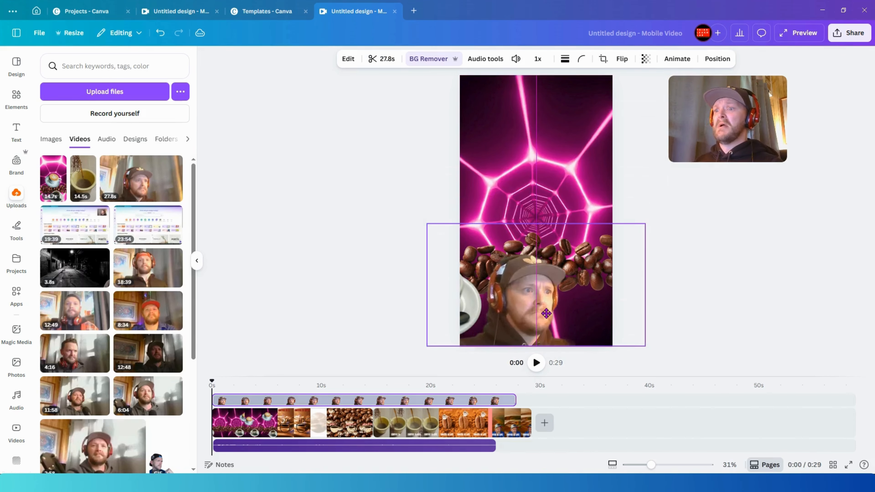
Try adding a default text box at about 15 seconds in the timeline and open its font choices.
drag(213, 384, 352, 387)
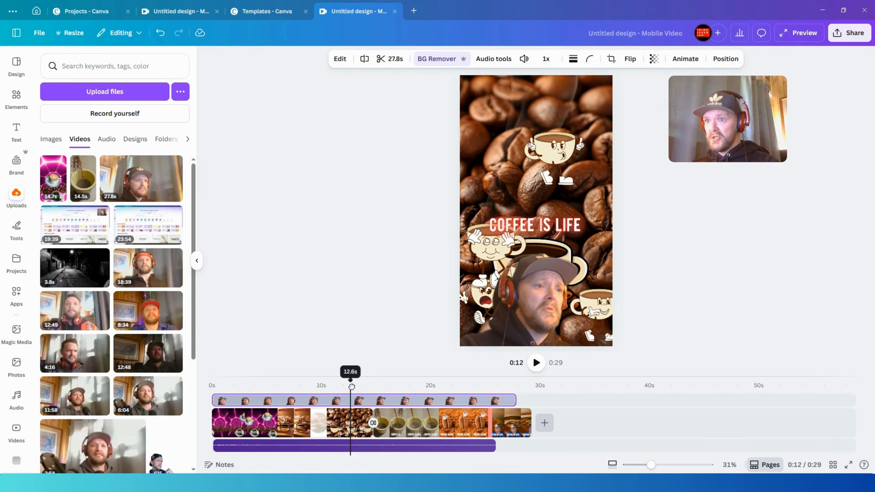
drag(352, 387, 382, 394)
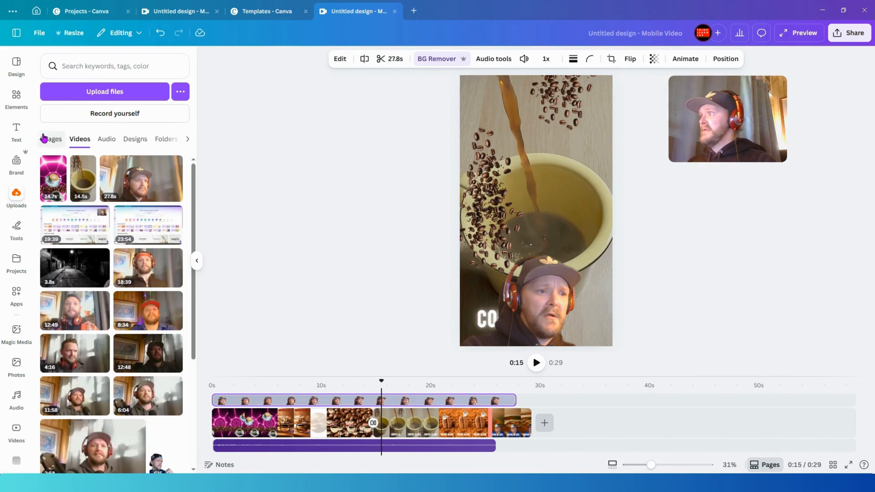
click(16, 130)
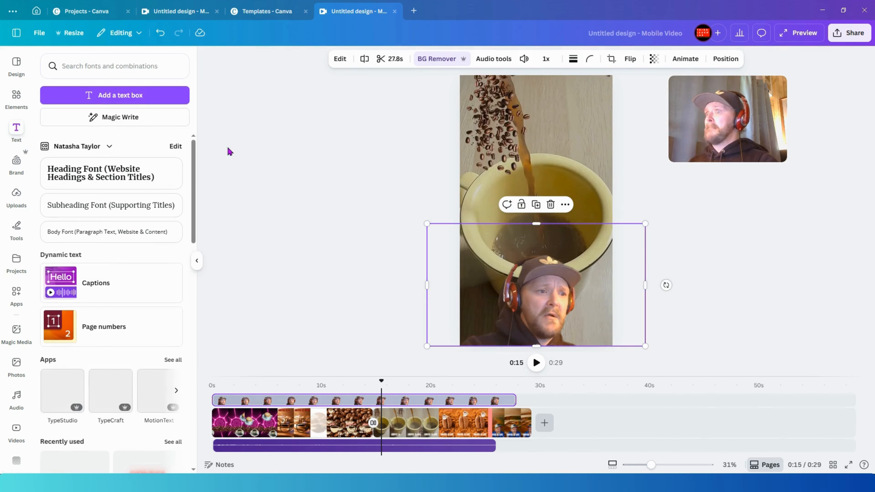
click(131, 100)
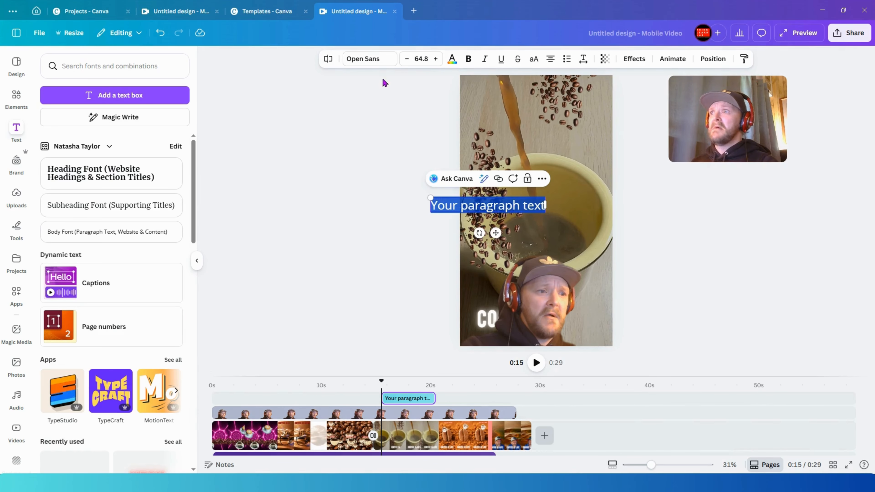
click(383, 60)
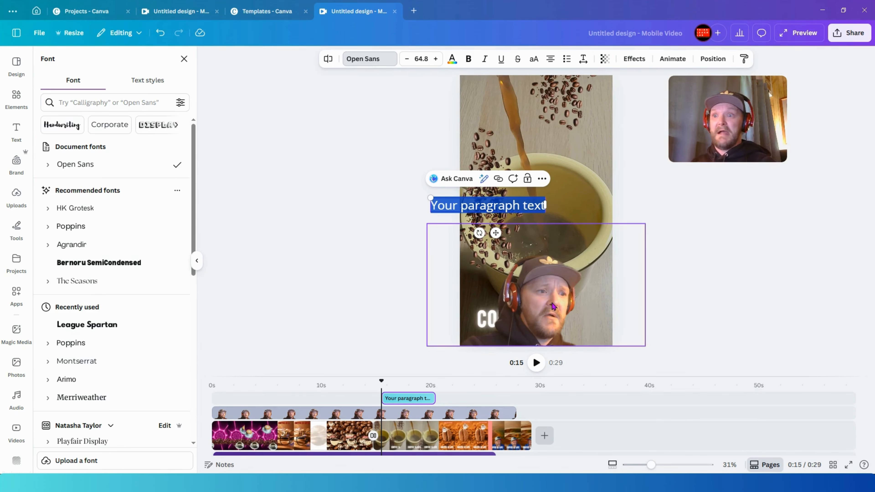
Try placing the text box over the webcam cut-out near the frame's lower edge, and delete it.
click(545, 319)
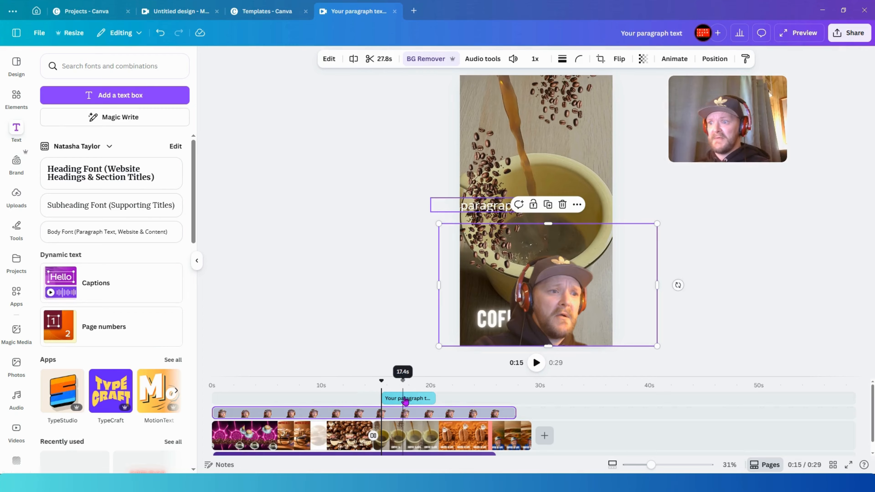
mouse_move(400, 399)
mouse_down()
mouse_move(242, 396)
mouse_move(399, 399)
mouse_up()
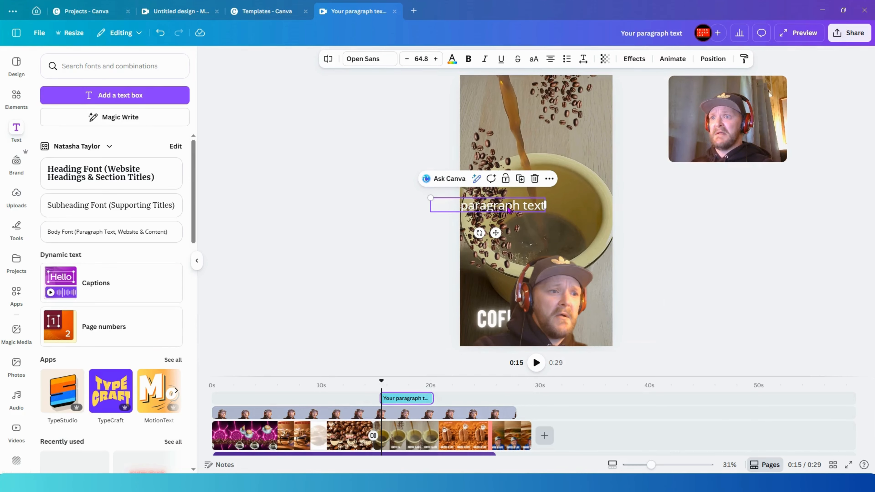
drag(509, 209, 555, 305)
click(363, 59)
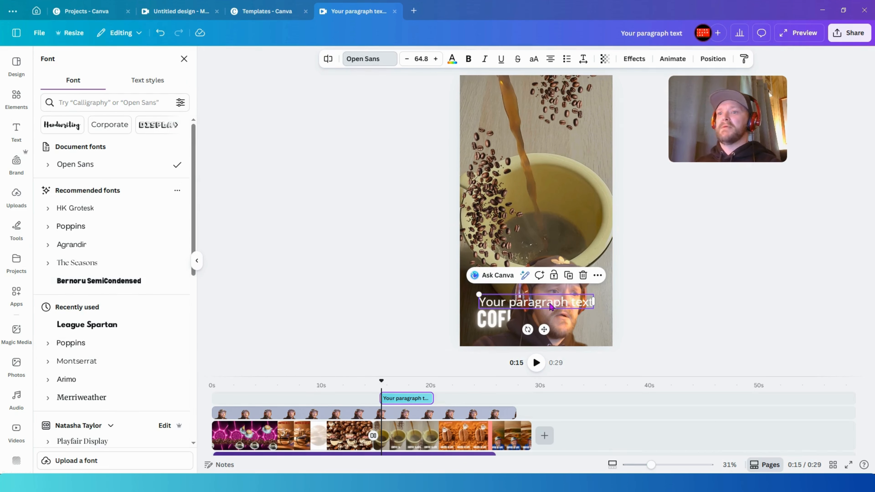
key(Delete)
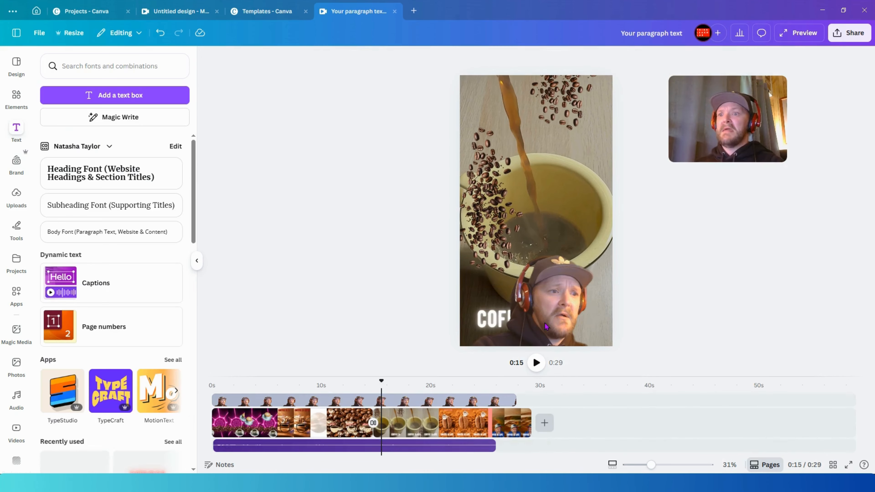
Preview the video from the start and delete the humming.wav audio track.
click(16, 96)
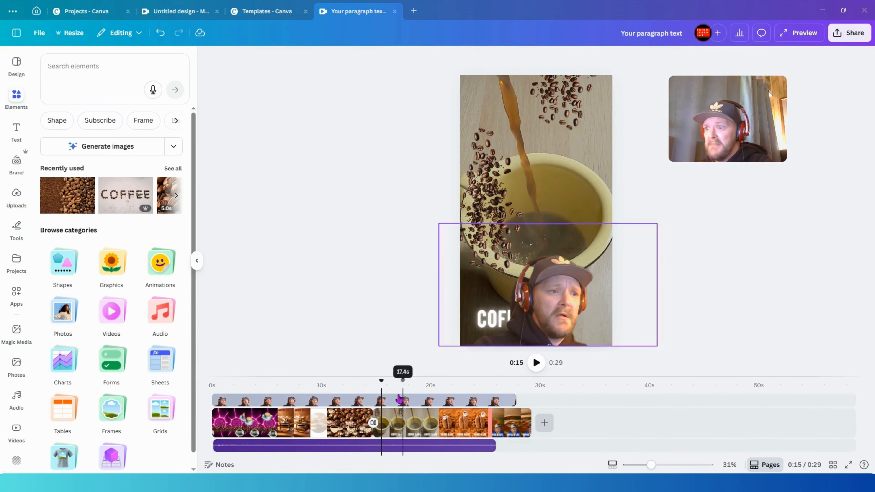
drag(383, 382, 212, 383)
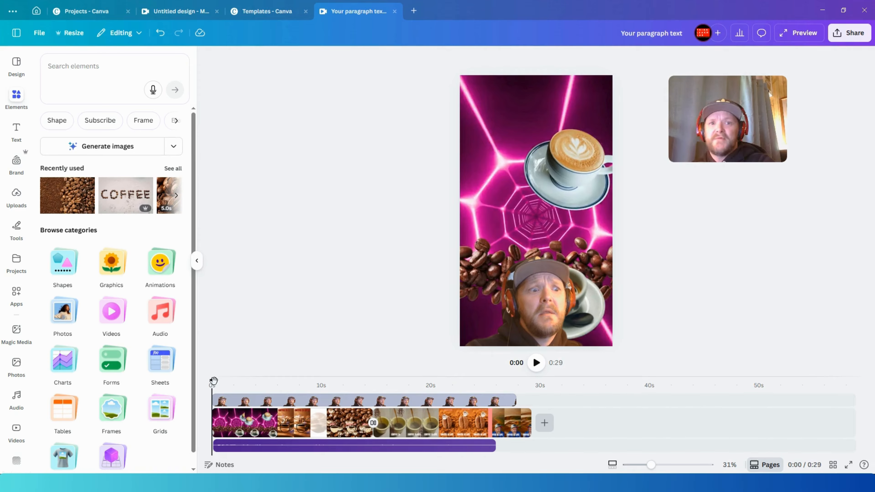
key(space)
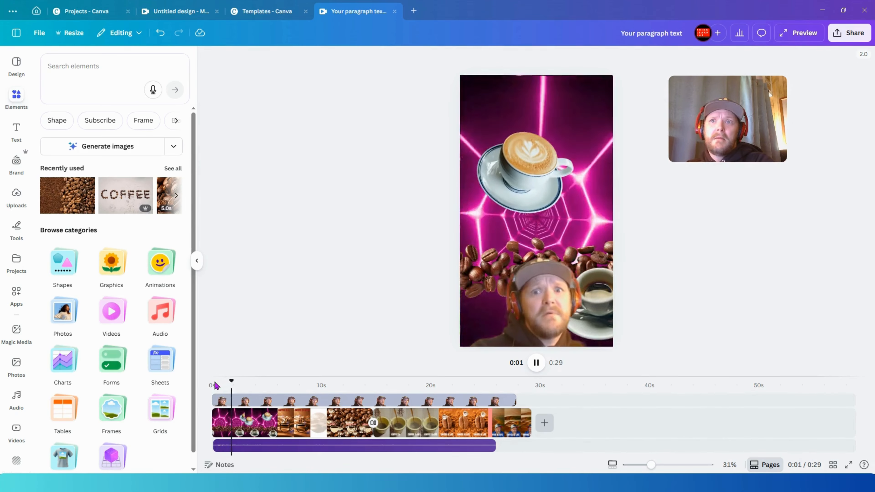
click(313, 450)
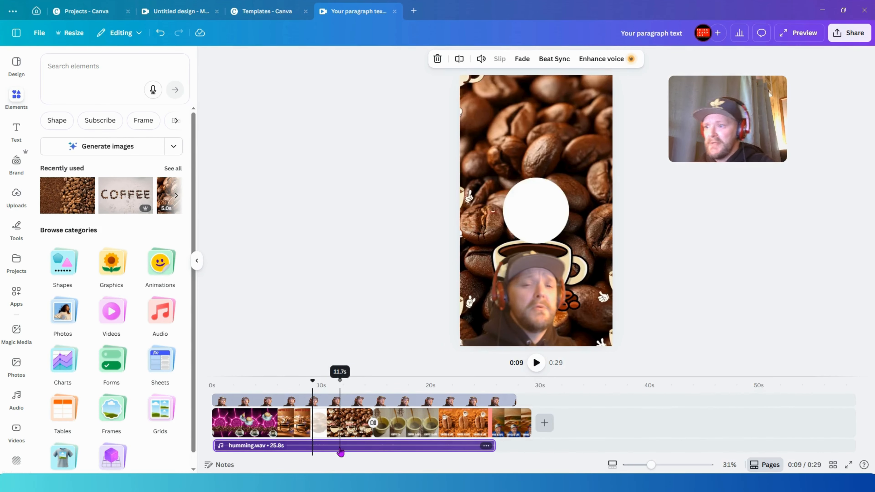
key(Delete)
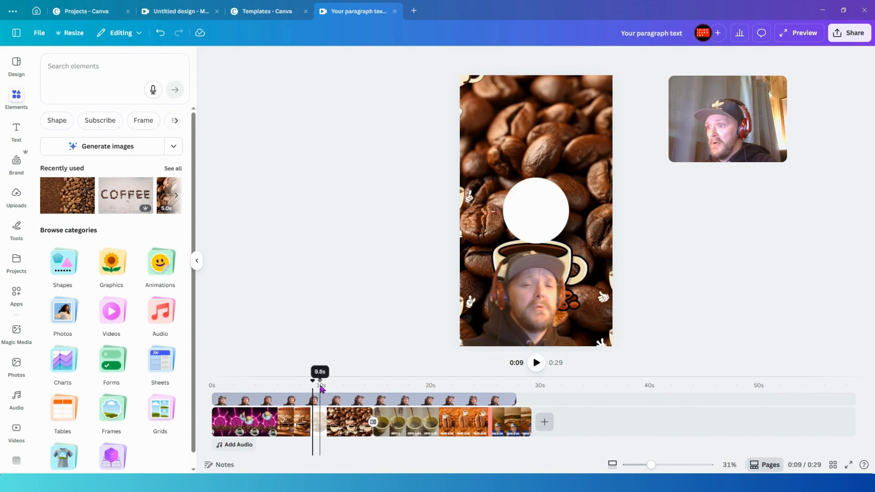
Play the whole video from the start, and check the scenes at about 14 and 11 seconds.
click(202, 385)
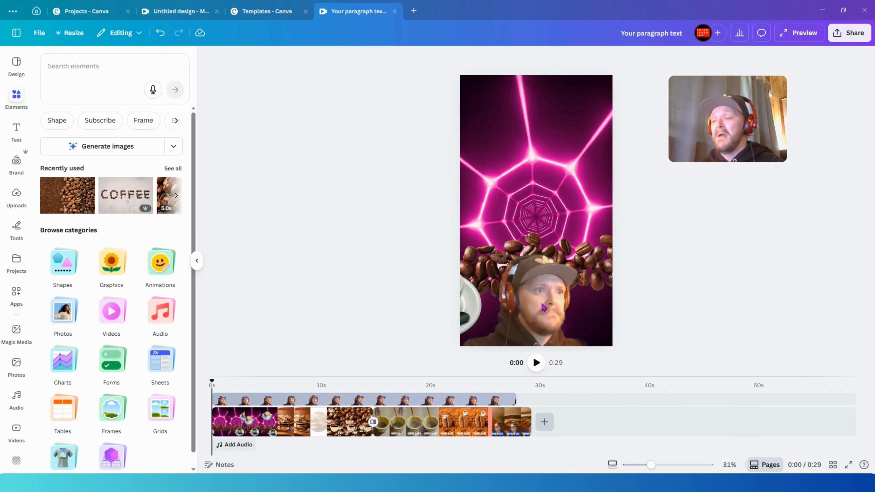
click(536, 363)
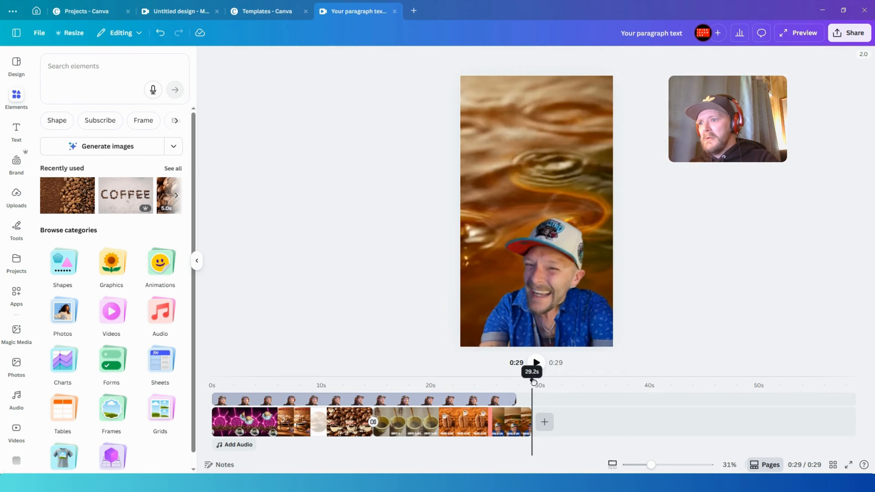
drag(533, 382, 203, 405)
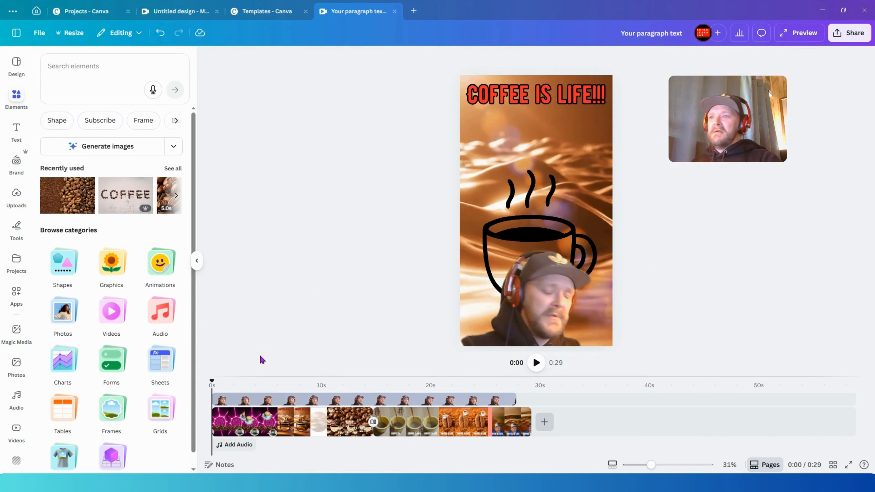
mouse_move(213, 381)
mouse_down()
mouse_move(432, 376)
mouse_move(376, 384)
mouse_move(384, 385)
mouse_move(373, 389)
mouse_move(375, 406)
mouse_up()
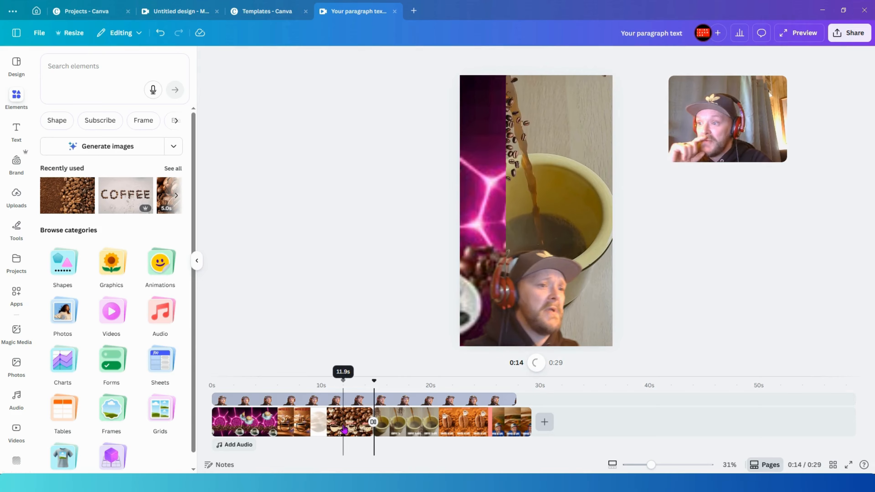
click(342, 435)
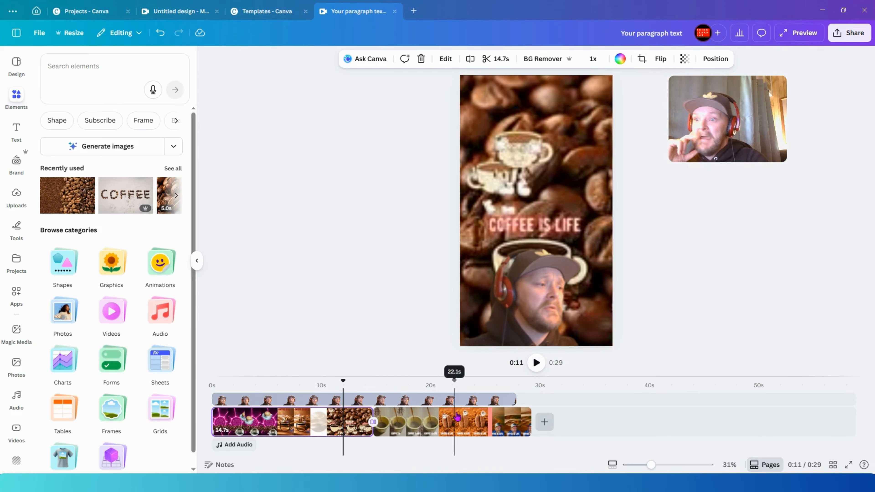
At about 23 seconds, shrink the cut-out webcam clip to slightly narrower than the frame and place it in the frame's upper-left corner.
click(471, 420)
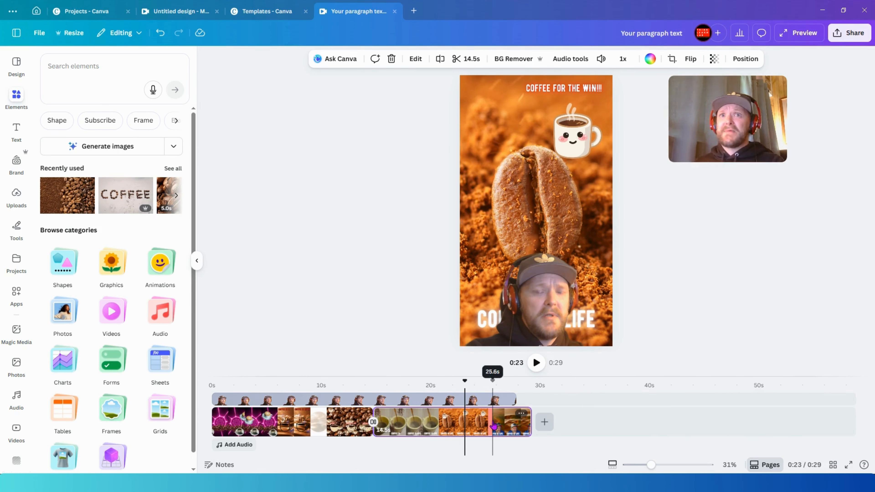
click(854, 34)
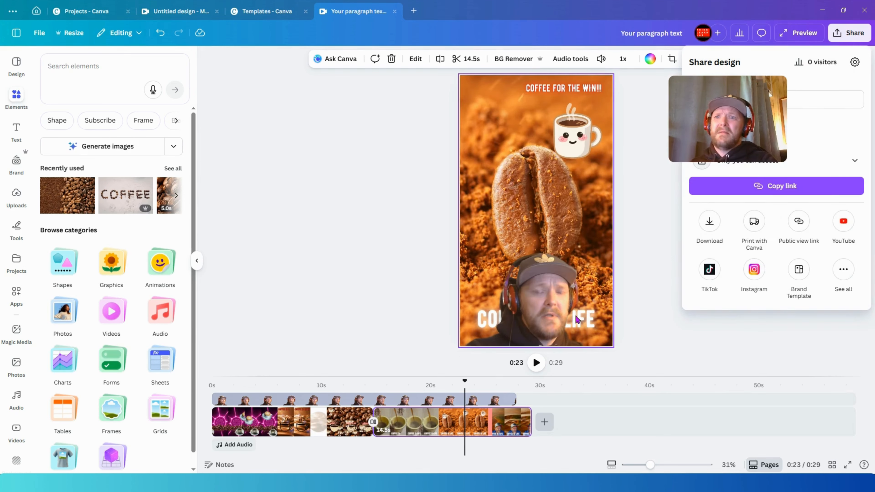
click(526, 322)
click(534, 305)
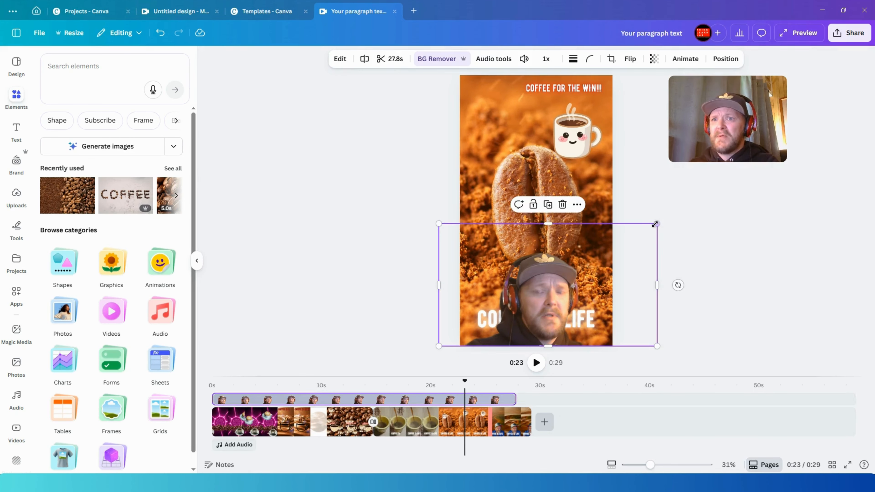
drag(655, 224, 561, 270)
drag(512, 320, 526, 100)
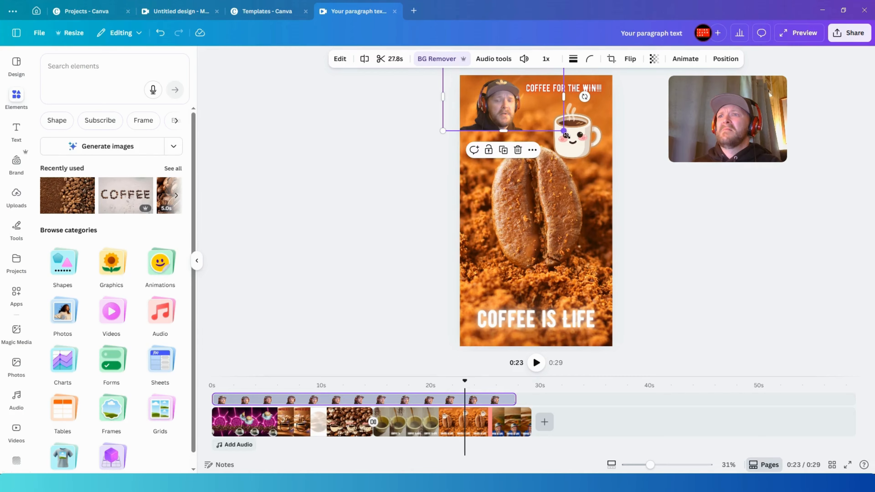
drag(564, 131, 575, 137)
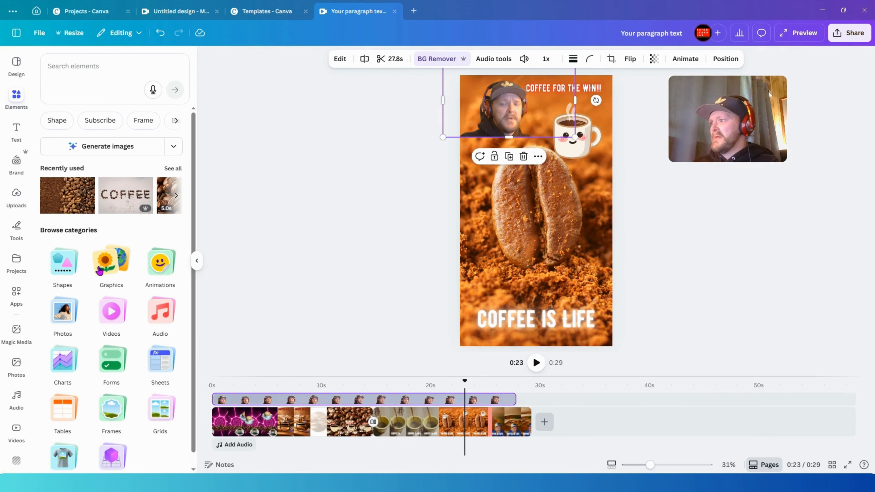
Search the graphics elements for "coffee cup".
click(111, 264)
click(115, 85)
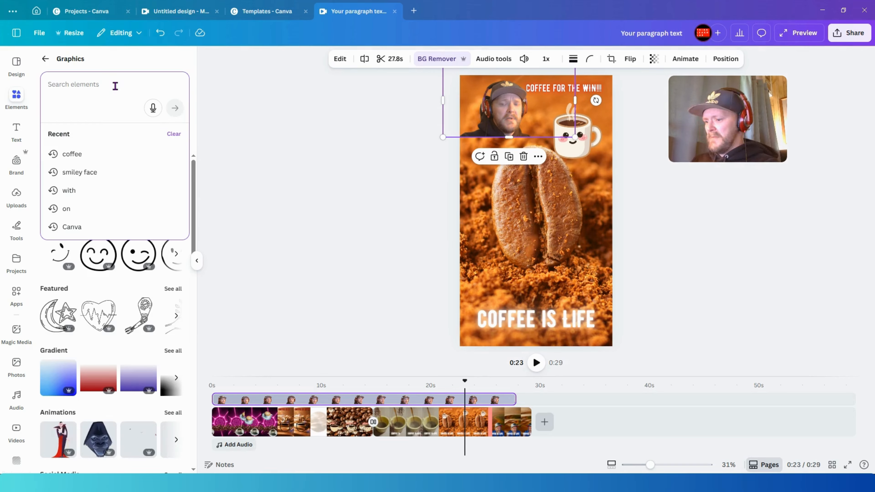
text(c)
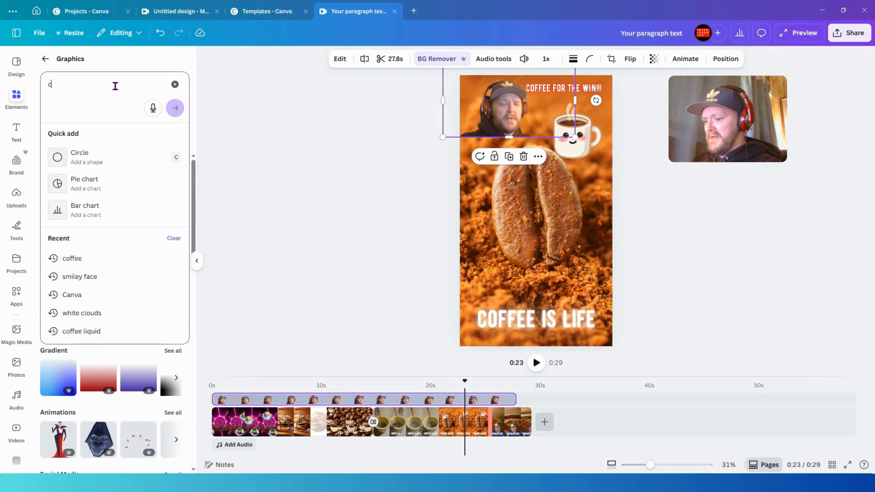
text(offee cup)
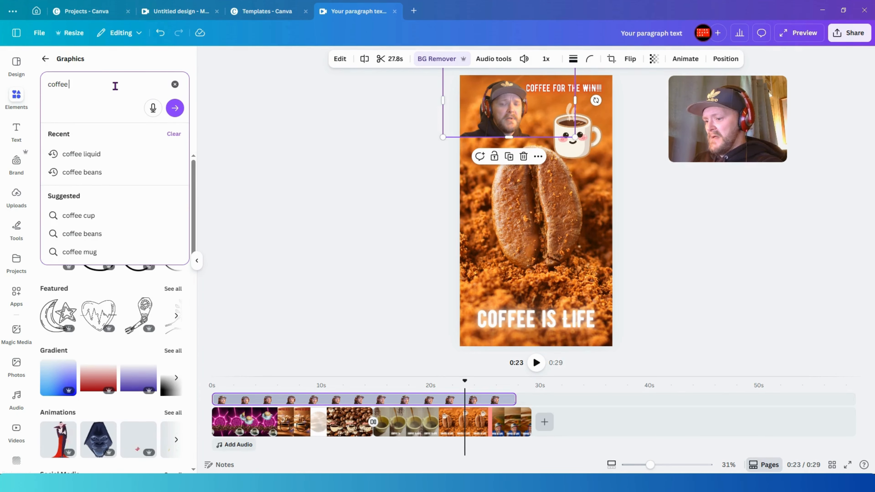
key(Return)
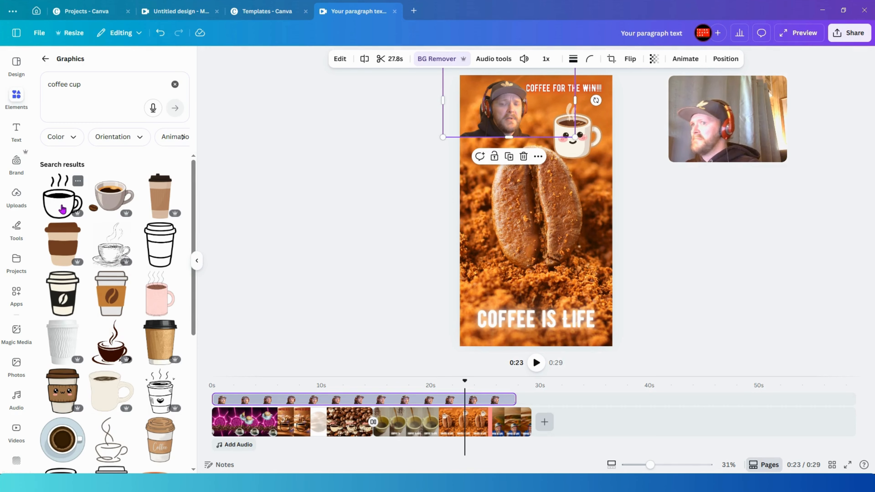
Add the smiling beige coffee cup graphic at about 23 seconds, shrink it and place it over the lower part of the webcam cut-out.
scroll(62, 209, down, 3)
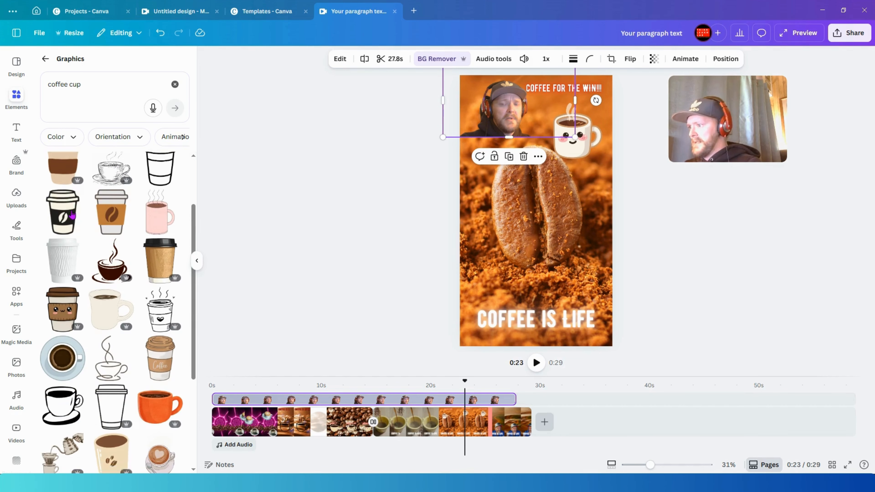
scroll(100, 309, up, 3)
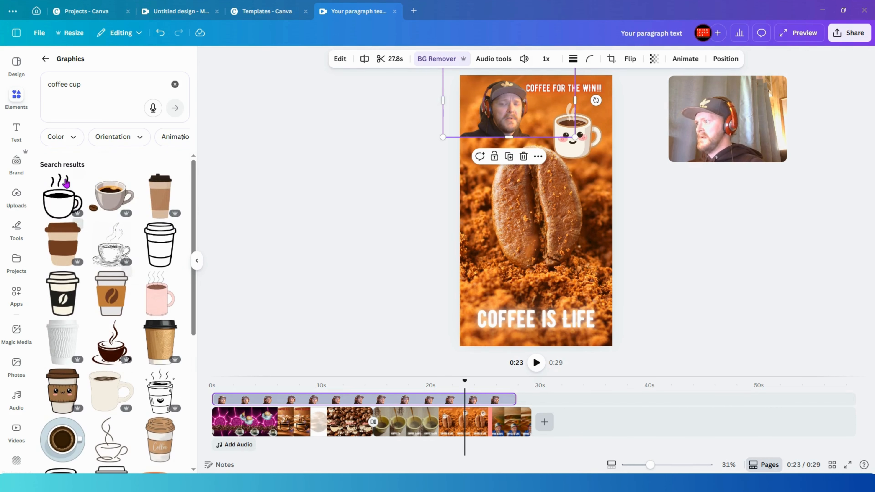
scroll(58, 207, down, 4)
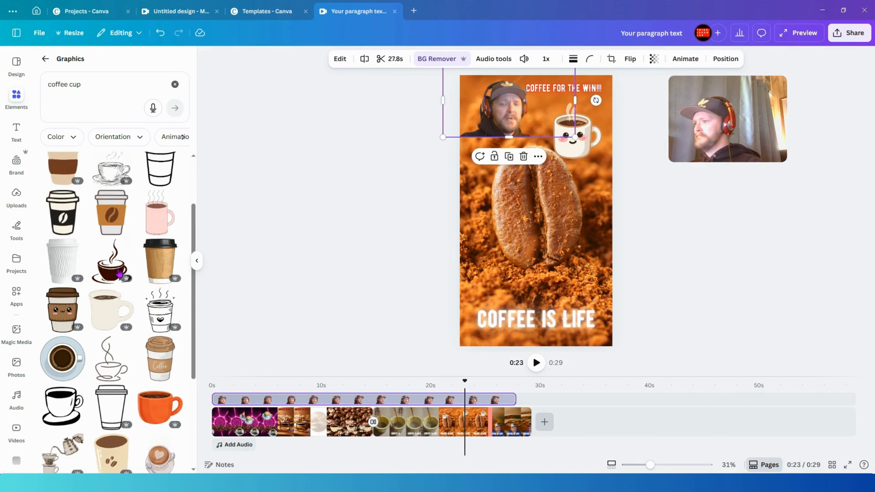
scroll(100, 412, down, 1)
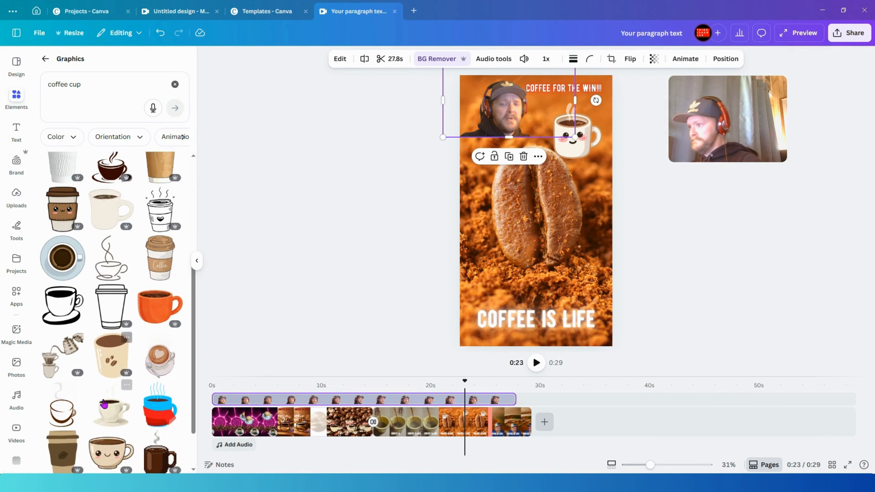
scroll(89, 400, down, 2)
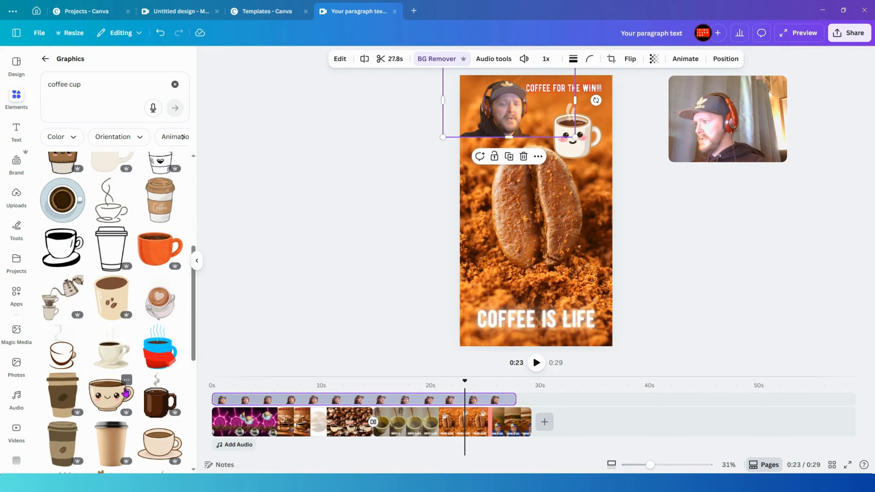
drag(108, 403, 575, 106)
drag(519, 153, 504, 170)
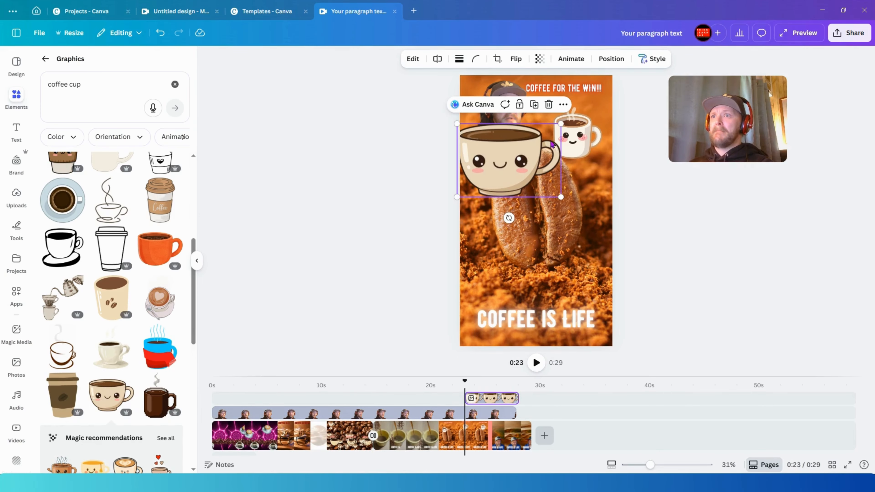
drag(560, 124, 550, 131)
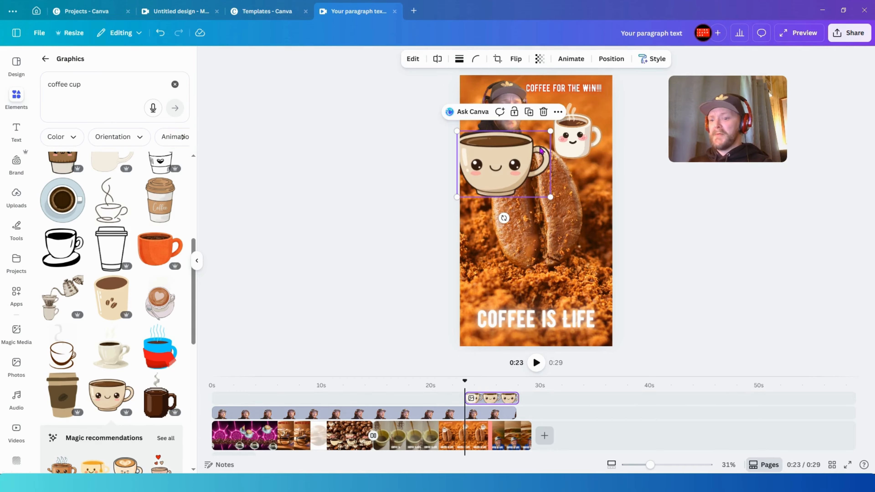
Delete the smiling beige coffee cup graphic and search the photos for "coffee cup".
key(Delete)
click(45, 59)
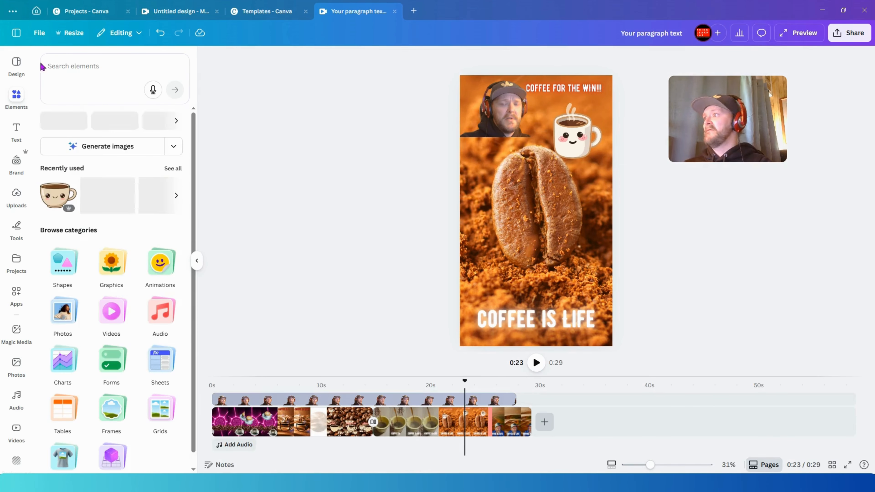
click(65, 312)
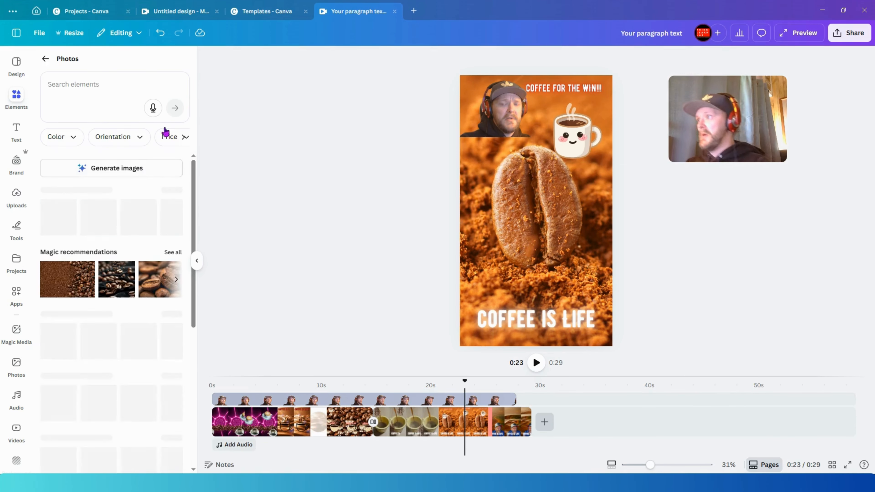
click(118, 88)
text(c)
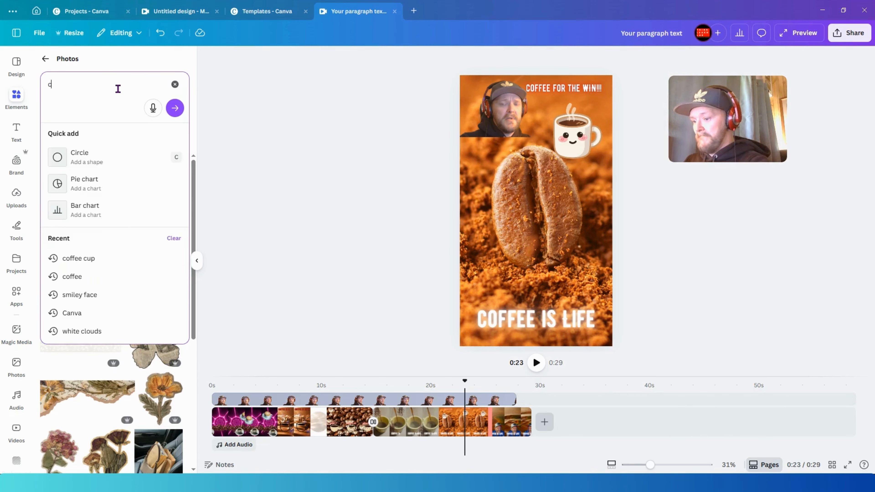
text(offee cu)
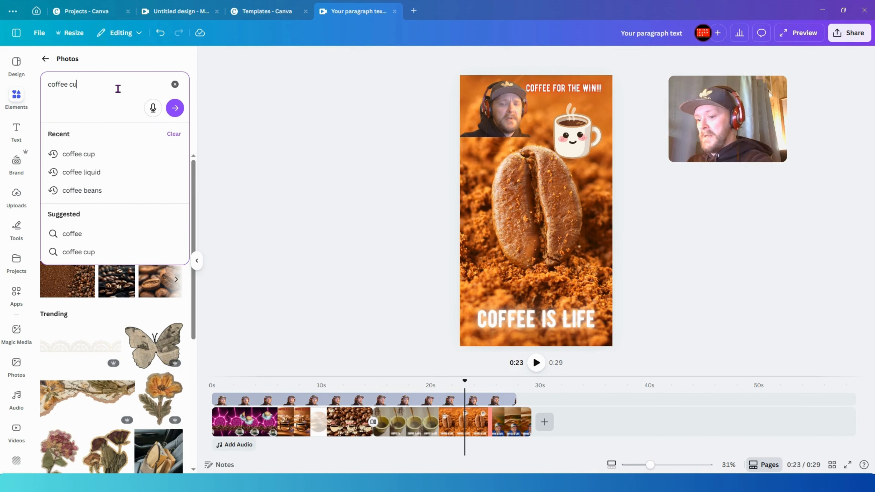
text(p)
key(Return)
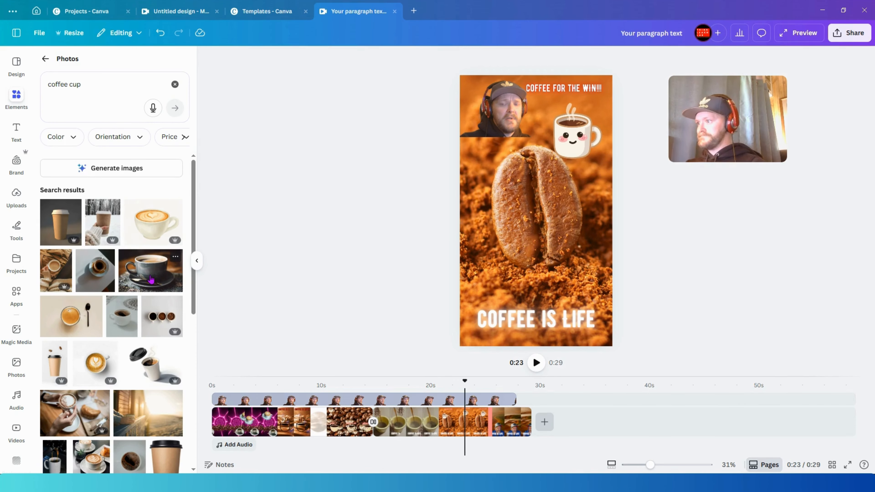
Add the photo of a white coffee cup and saucer on a white background at about 23 seconds, and remove its background.
scroll(150, 280, down, 6)
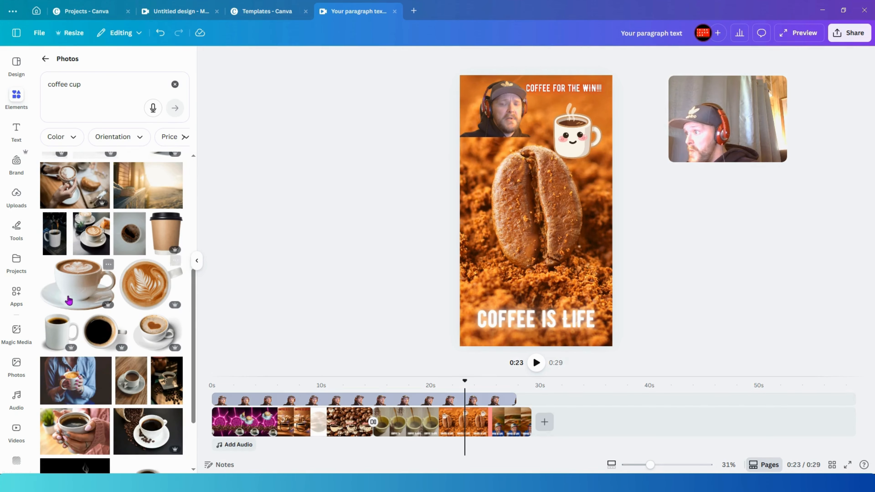
scroll(92, 334, down, 5)
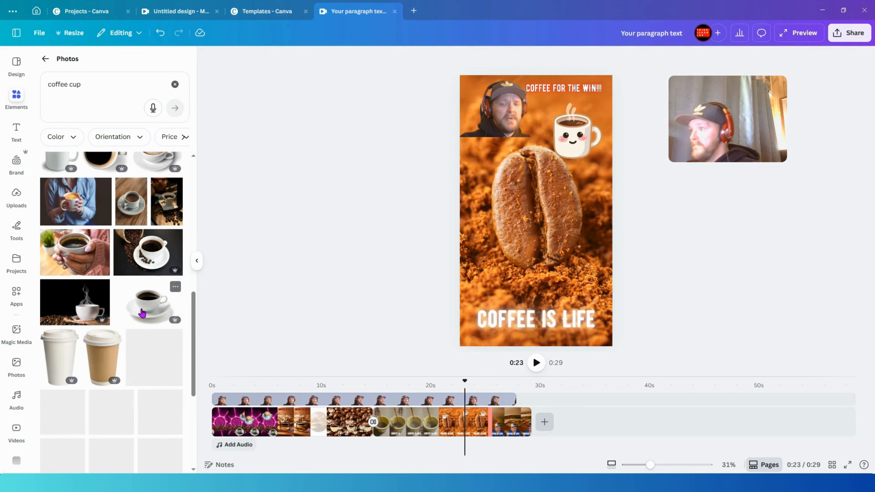
drag(142, 312, 492, 183)
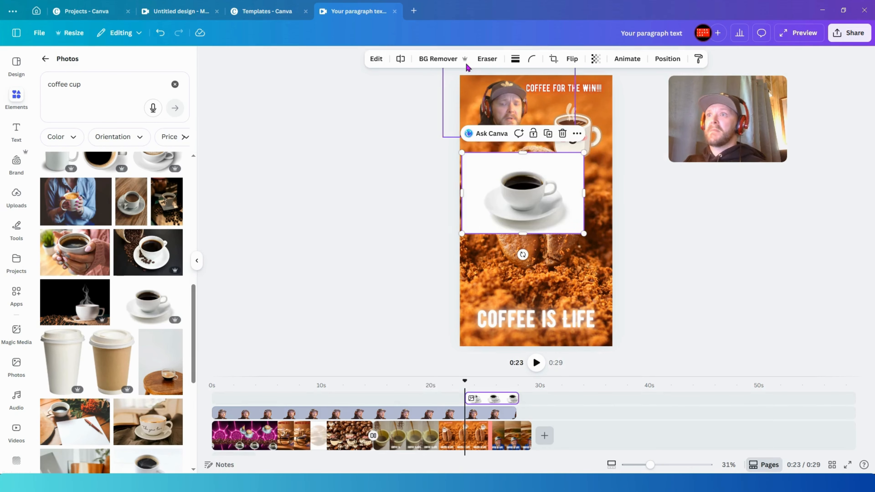
click(435, 59)
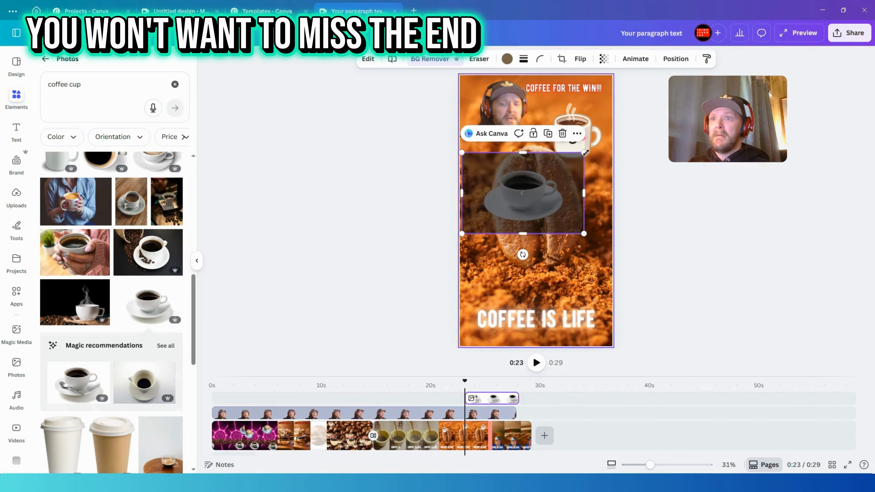
Enlarge the white cup over the lower part of the webcam cut-out and crop its top down to the coffee surface inside the rim.
drag(584, 153, 668, 97)
drag(551, 187, 484, 169)
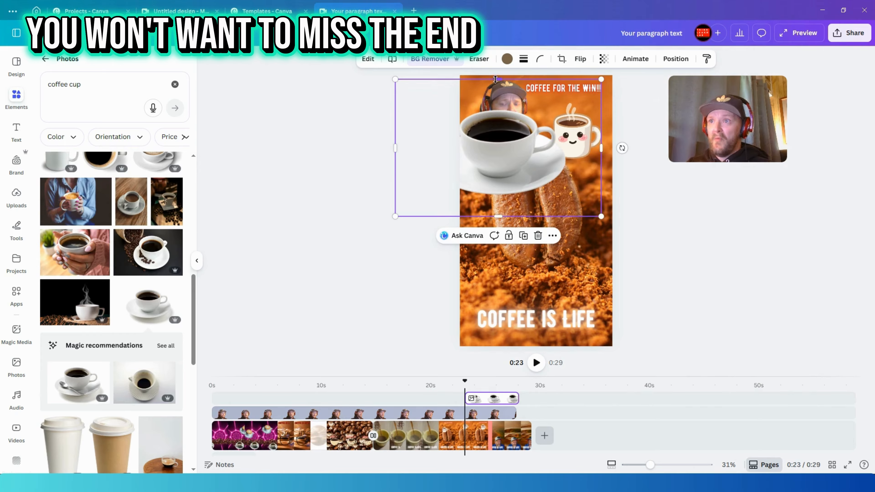
drag(495, 78, 491, 124)
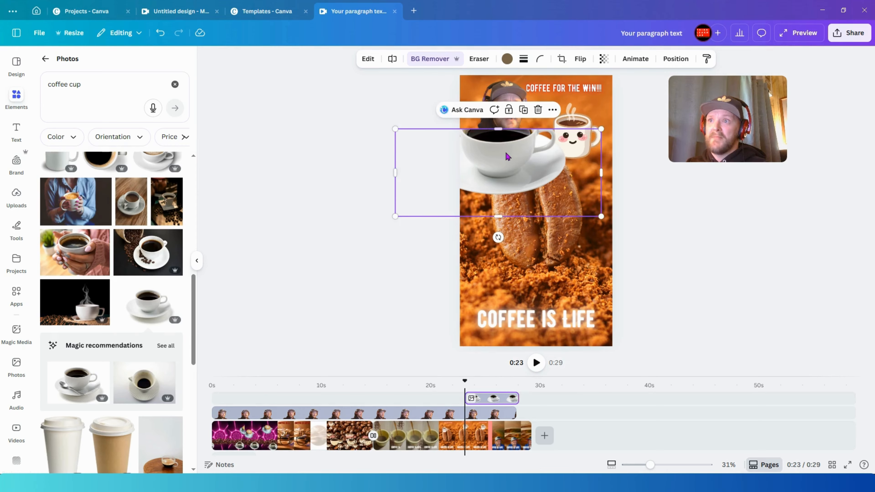
drag(507, 154, 509, 156)
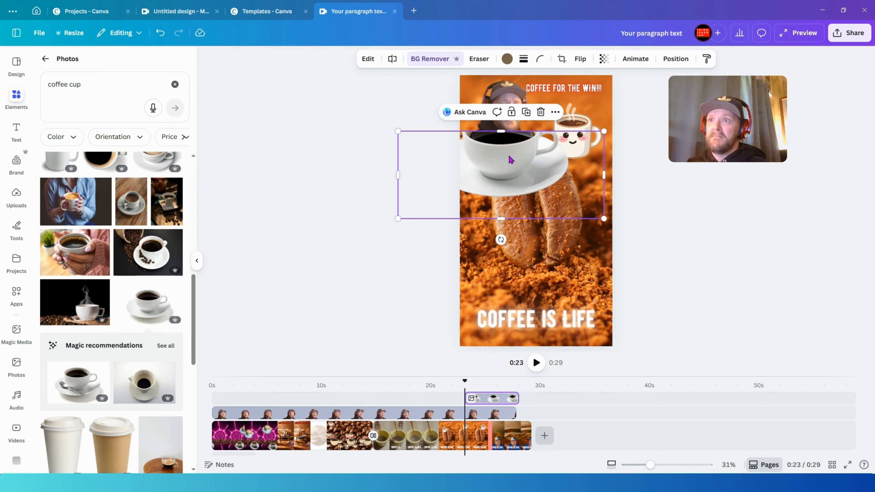
Duplicate the white cup, layer the copy behind the webcam clip, uncrop its back rim and align it with the front cup.
click(526, 112)
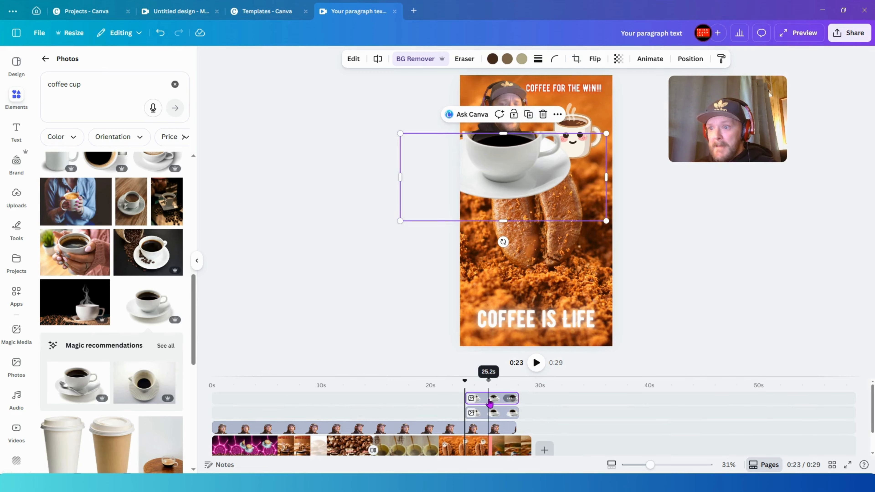
drag(488, 400, 488, 427)
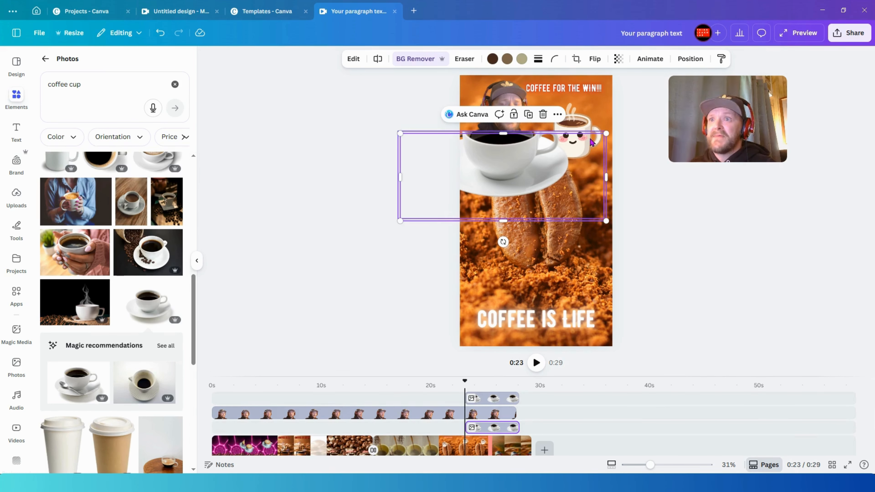
drag(575, 133, 575, 120)
drag(581, 202, 580, 201)
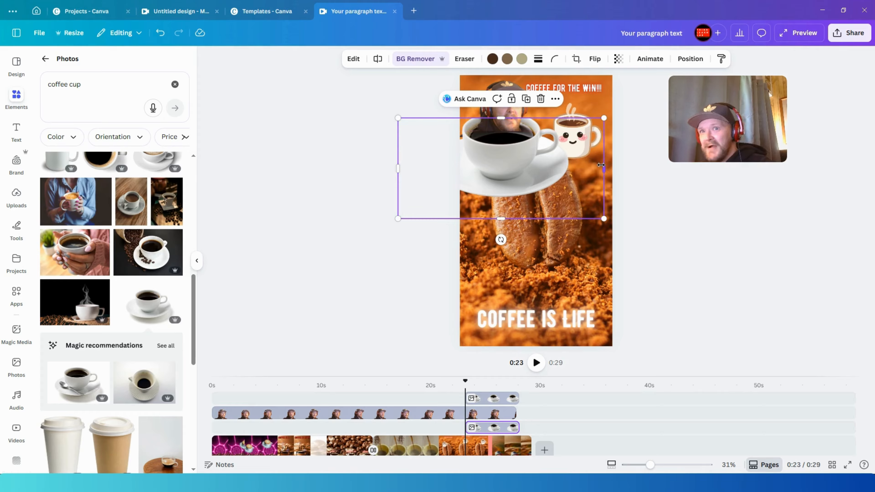
click(639, 192)
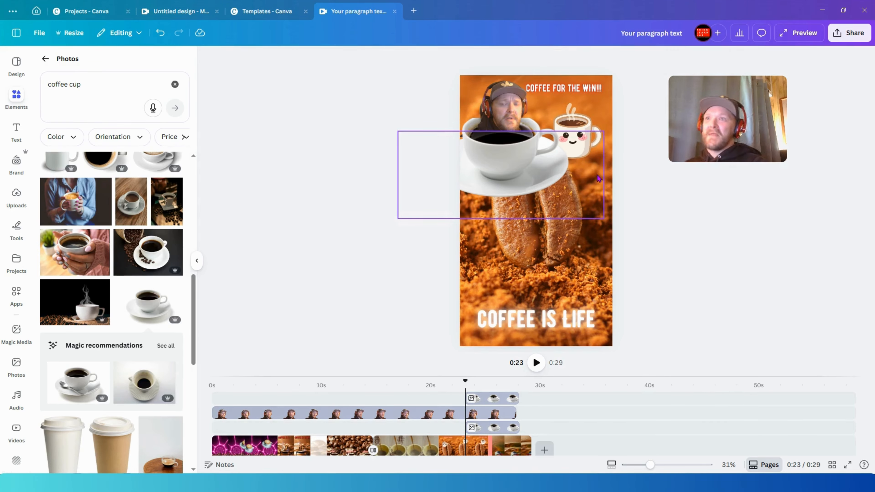
Group the webcam clip with both cup layers, then shrink the group and reposition it in the upper part of the frame.
drag(425, 106, 487, 156)
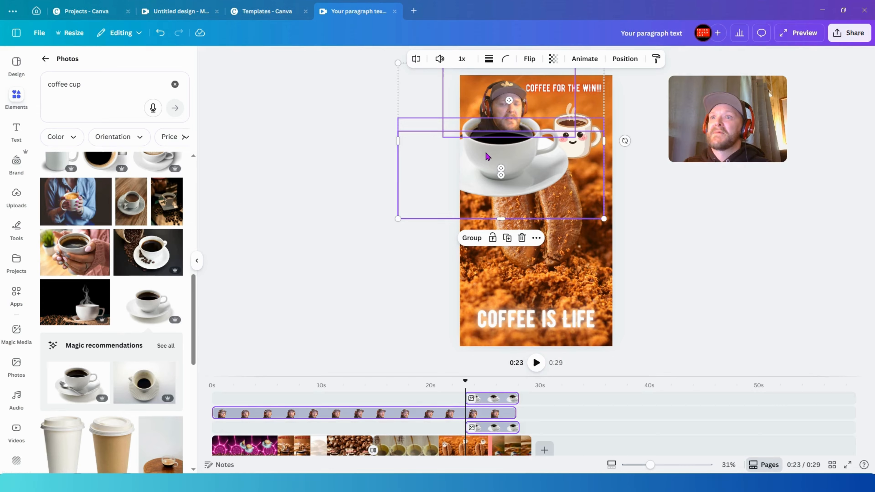
click(472, 238)
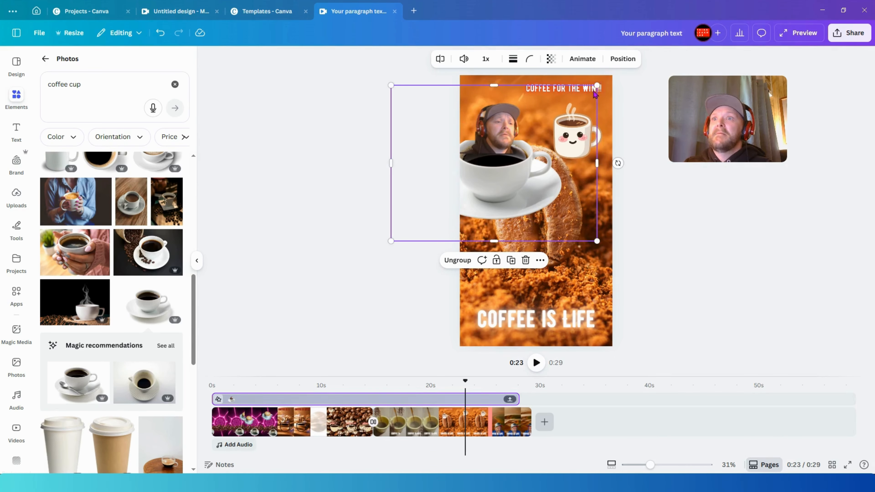
drag(580, 99, 562, 111)
drag(502, 169, 525, 152)
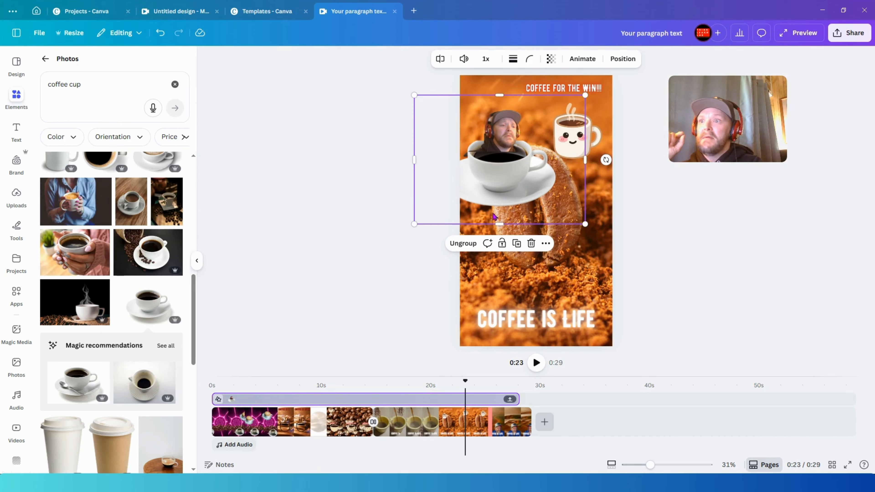
Ungroup the webcam and cup layers and, at about 26 seconds, adjust the top crop of the rear cup slightly upward.
click(463, 243)
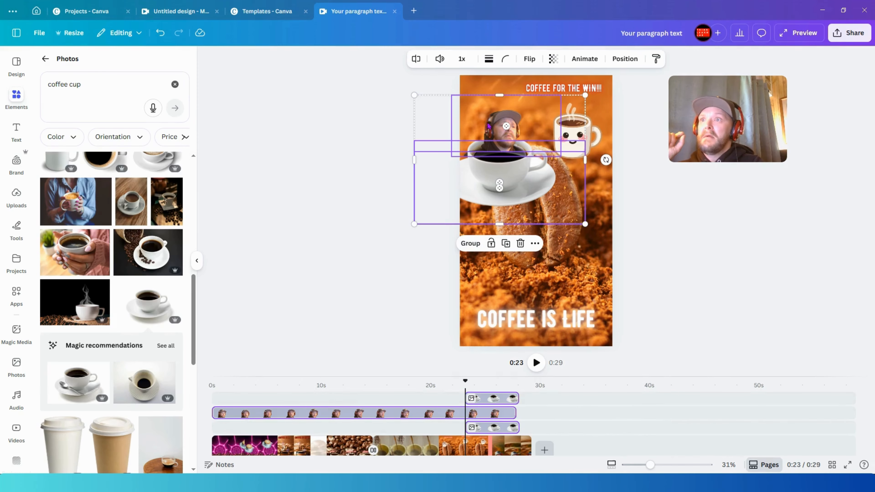
click(402, 153)
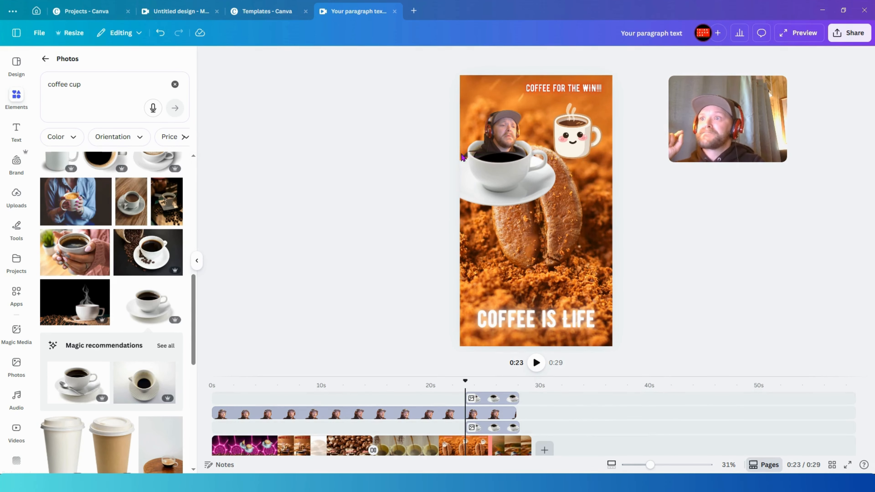
click(500, 431)
drag(496, 140, 498, 133)
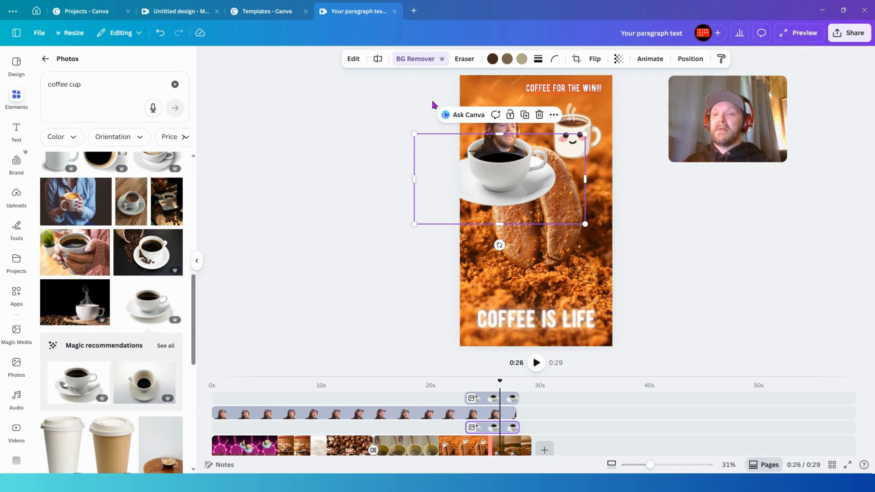
Regroup the webcam clip with both cups, shrink the group and place it in the frame's upper-left corner beside the smiling mug.
drag(387, 103, 512, 163)
click(469, 243)
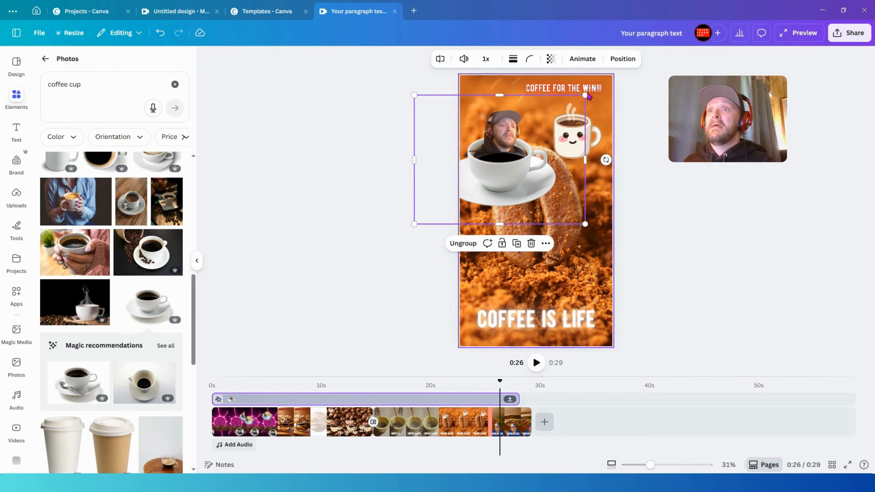
drag(507, 180, 526, 124)
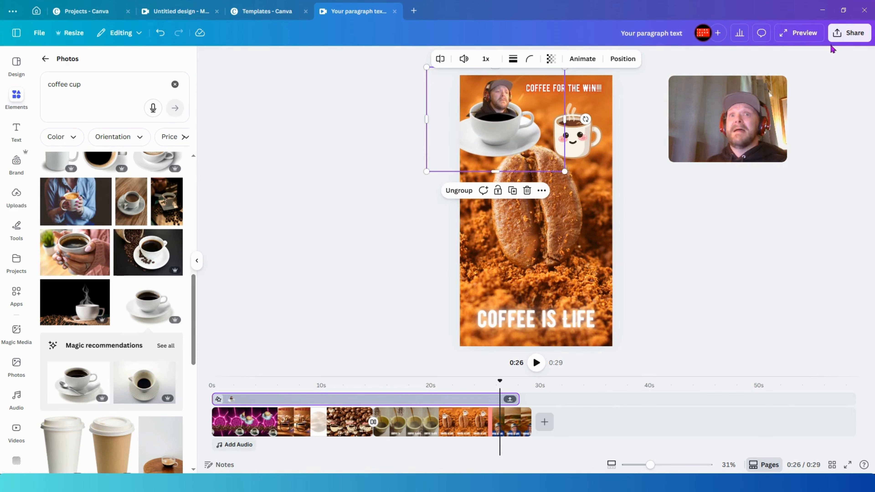
click(712, 328)
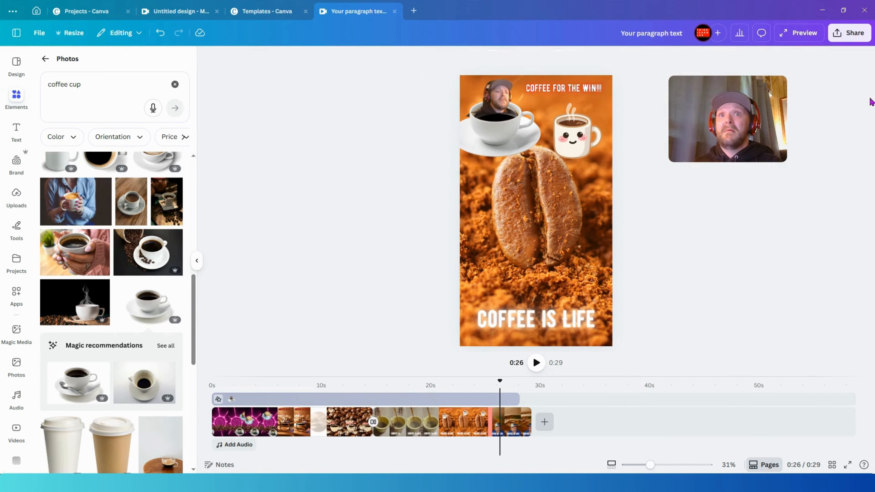
Download the finished design as an MP4 video.
click(850, 33)
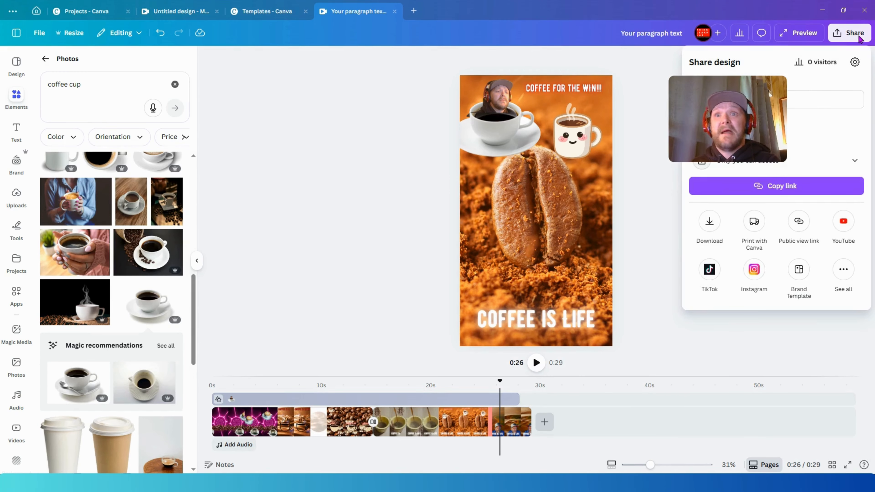
click(709, 223)
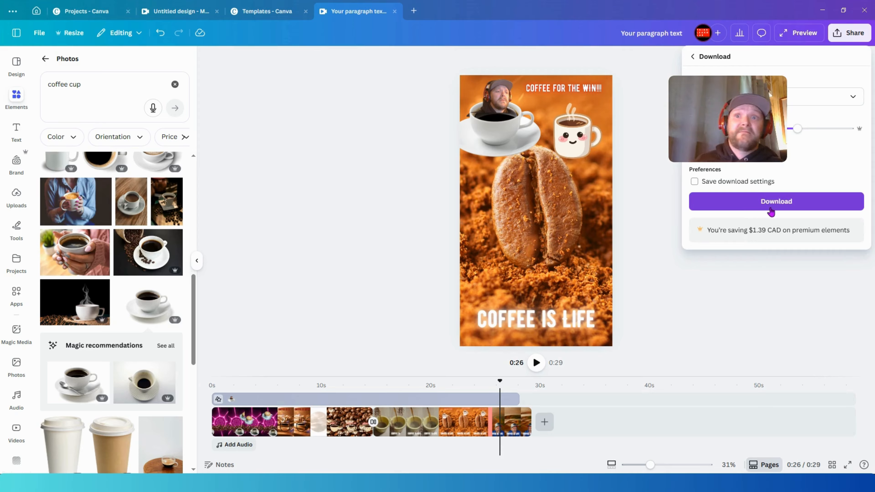
click(780, 206)
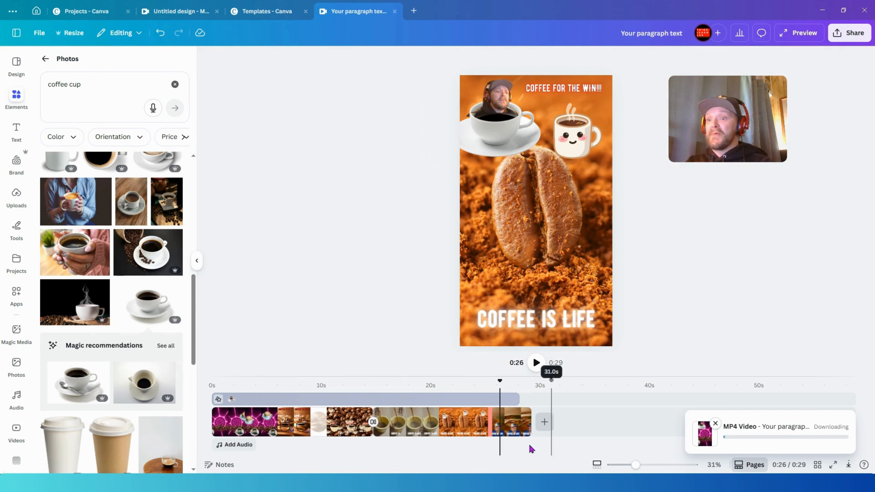
Delete the webcam and cup group and all coffee clips from the timeline, leaving an empty page.
click(397, 420)
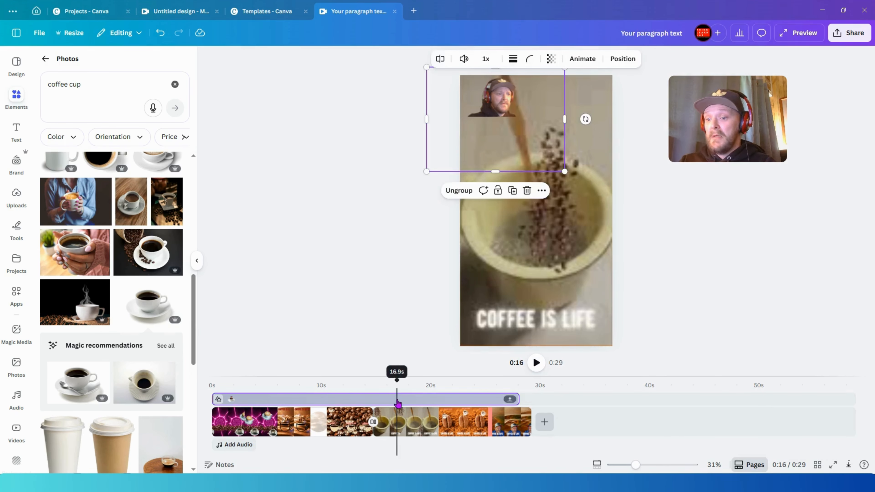
click(416, 431)
key(Delete)
key(Delete)
key(Delete)
click(359, 429)
key(Delete)
key(Delete)
key(Delete)
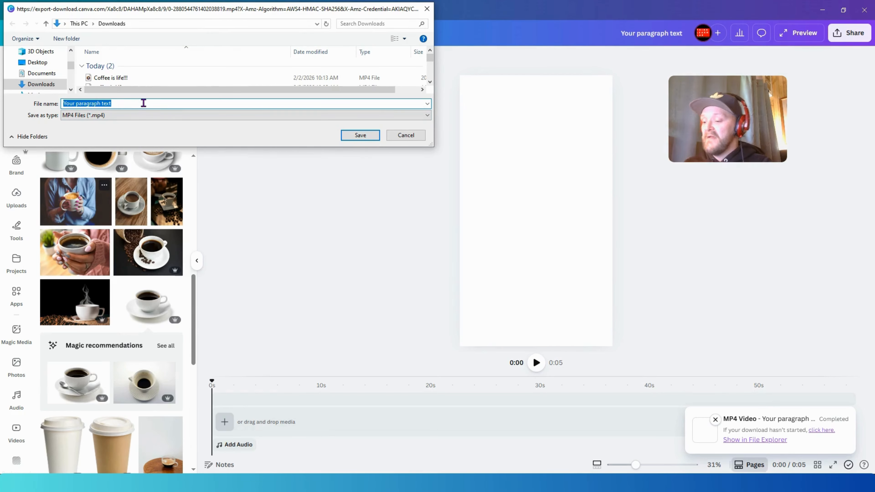
Save the exported MP4 in the Downloads folder under the name "coffee".
text(coffe)
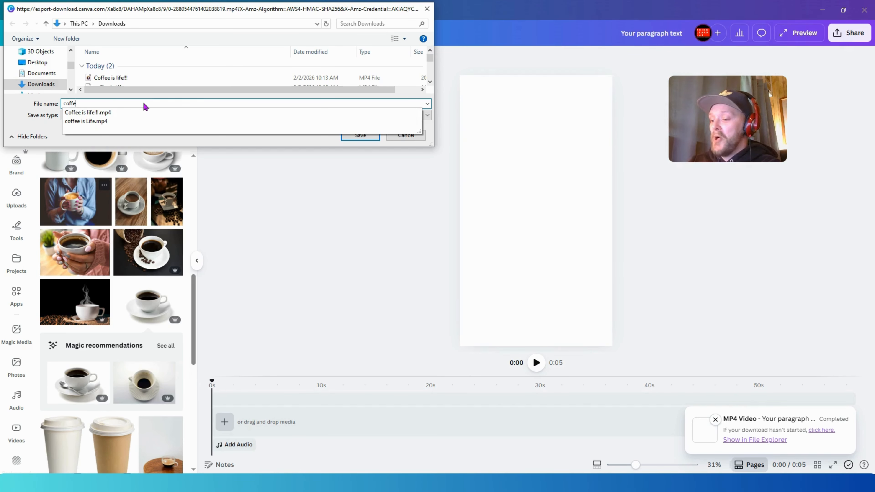
text(e)
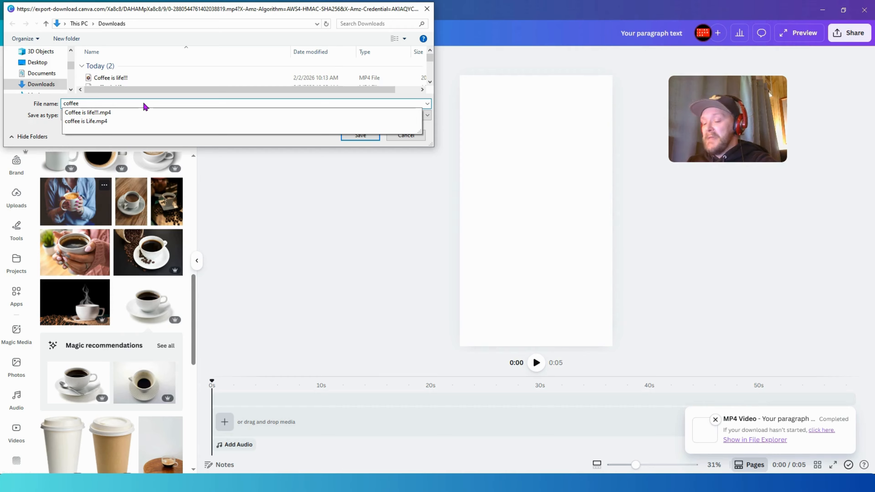
key(Return)
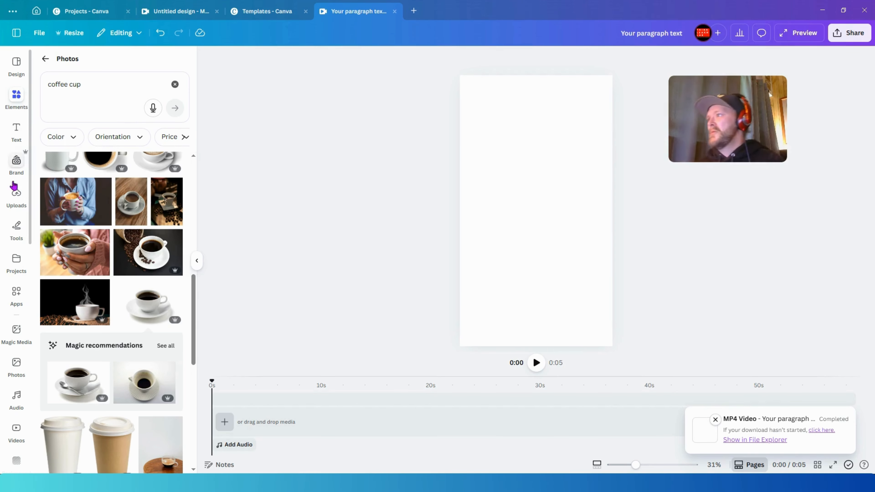
Add a blank clip to the empty timeline, and add the 4.7 s cut-out man video from the uploads above it.
click(17, 199)
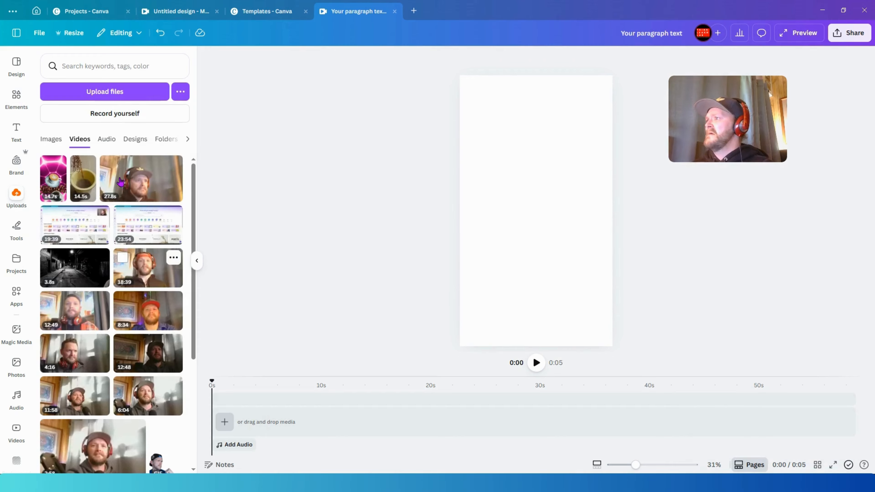
scroll(164, 260, down, 5)
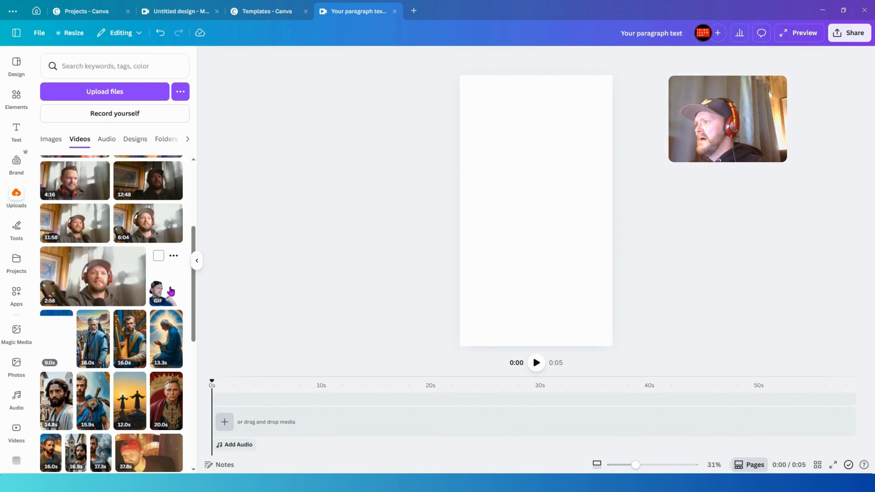
scroll(171, 292, down, 10)
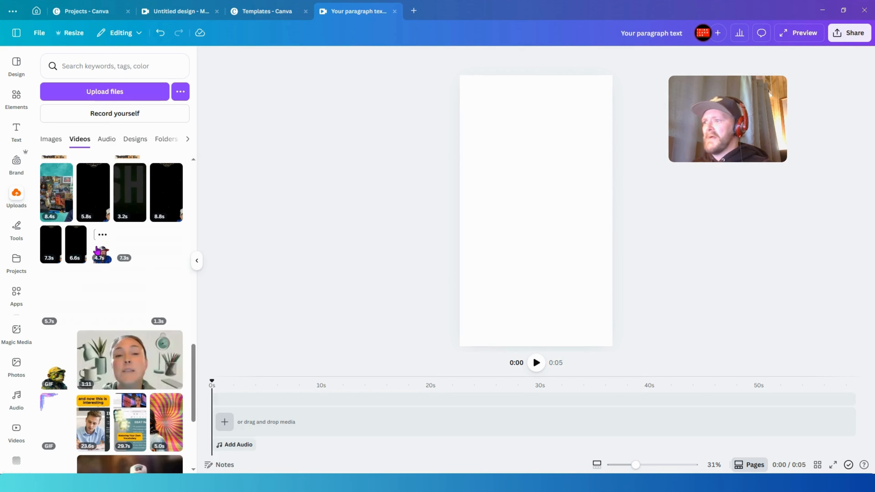
click(226, 423)
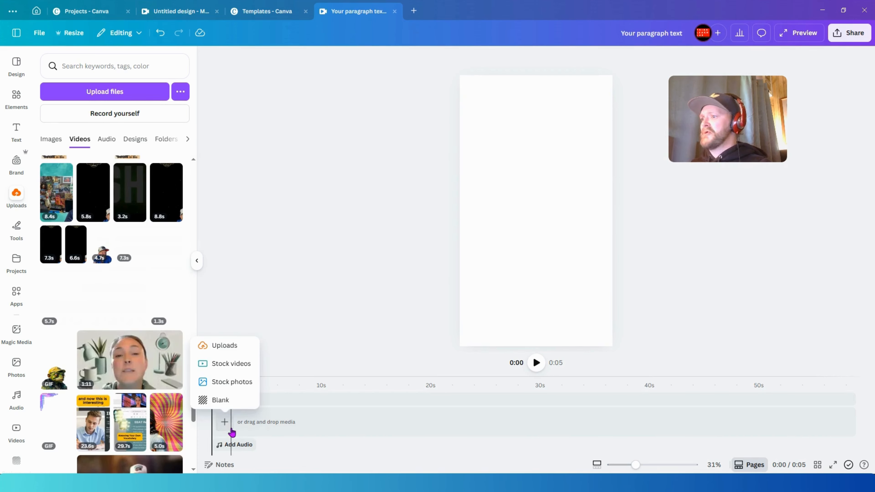
click(223, 402)
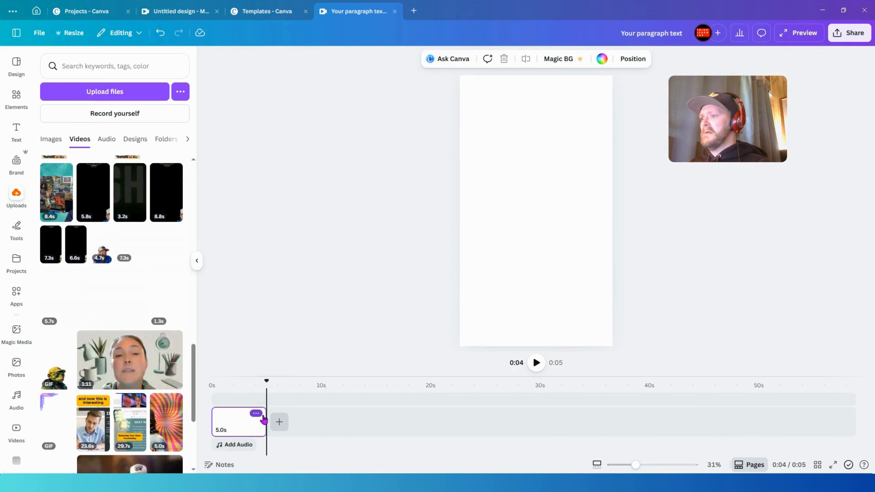
drag(266, 378, 211, 386)
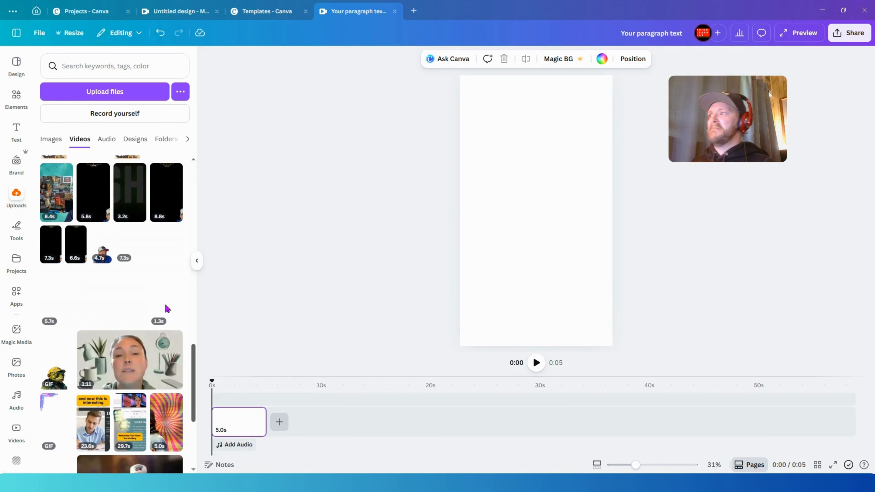
drag(105, 254, 261, 421)
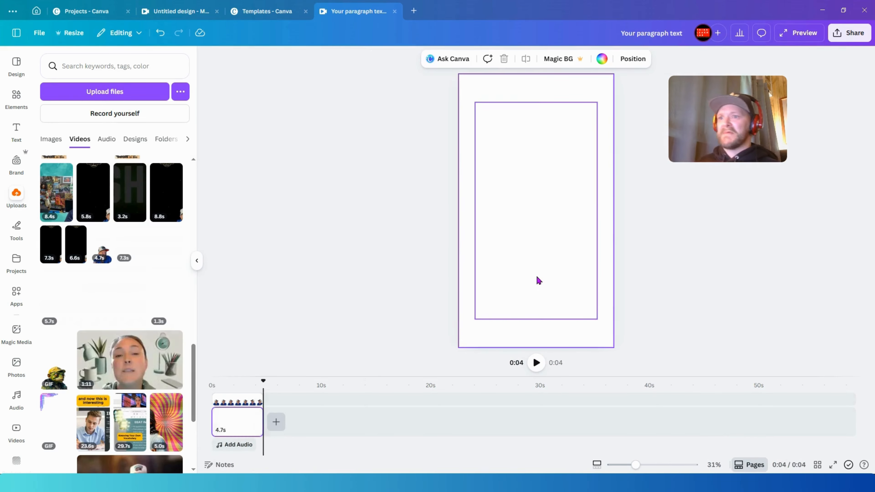
Shrink the cut-out man video and align it with the page's lower-right corner.
click(537, 280)
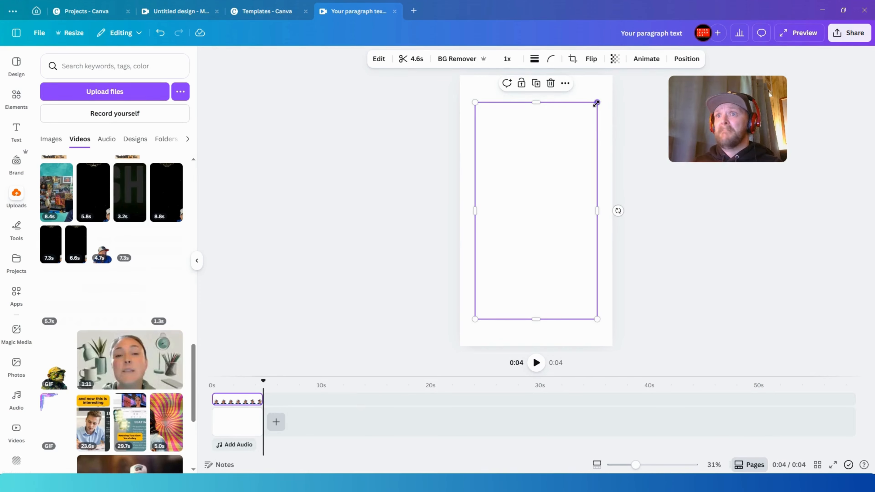
drag(596, 103, 568, 136)
drag(555, 191, 589, 218)
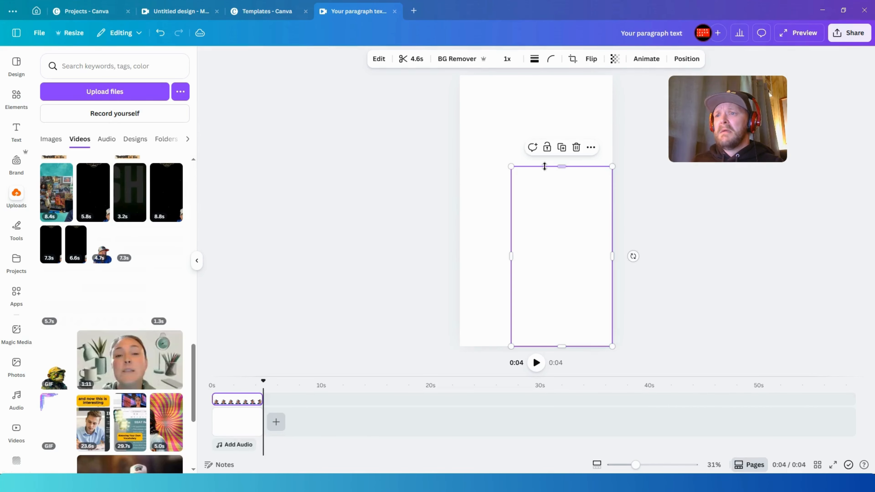
drag(512, 167, 506, 160)
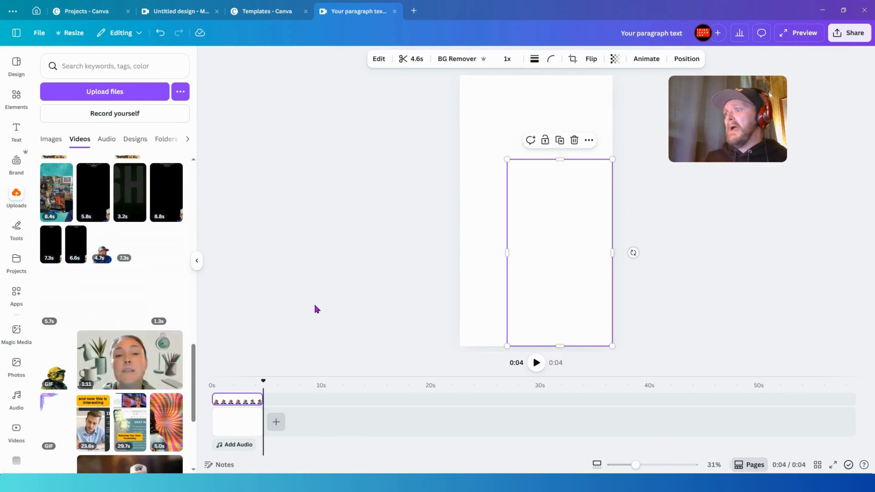
Move the cut-out video past the page's right edge and animate it along a custom path into the lower right, then enlarge it slightly.
drag(264, 380, 226, 392)
click(541, 295)
drag(541, 295, 650, 302)
click(654, 59)
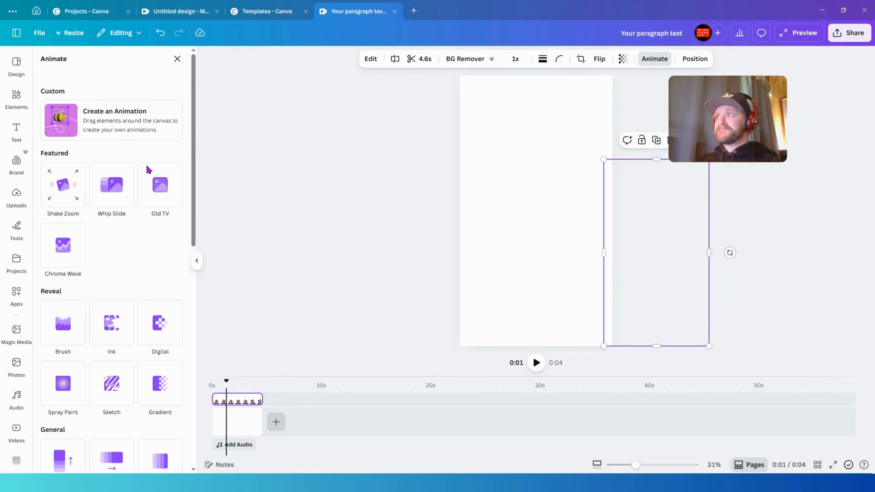
click(94, 127)
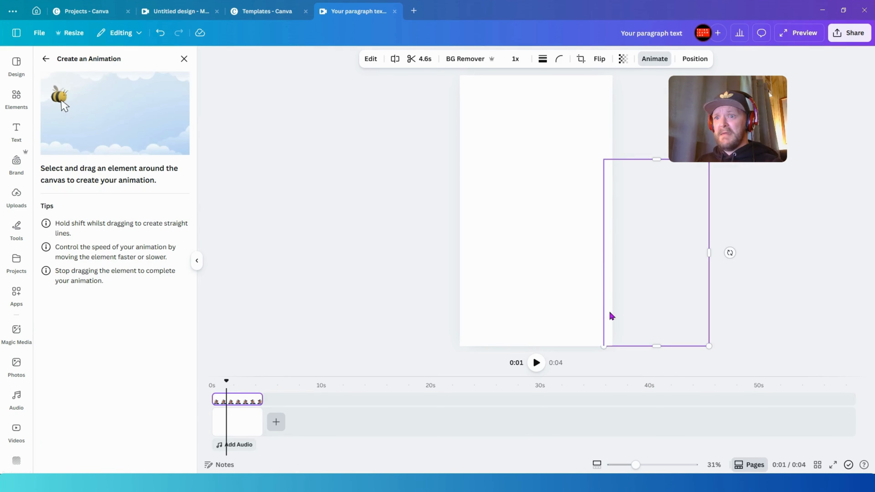
mouse_move(612, 316)
mouse_down()
mouse_move(510, 315)
mouse_move(563, 256)
mouse_move(517, 318)
mouse_up()
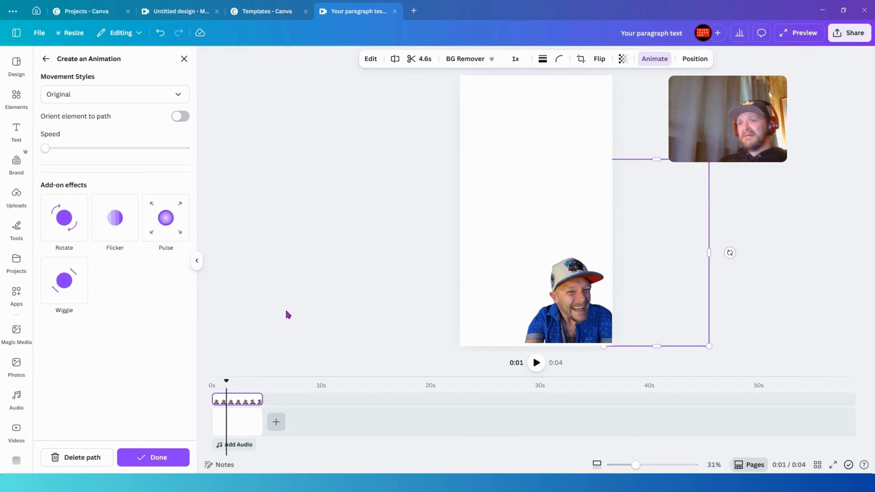
drag(709, 346, 714, 350)
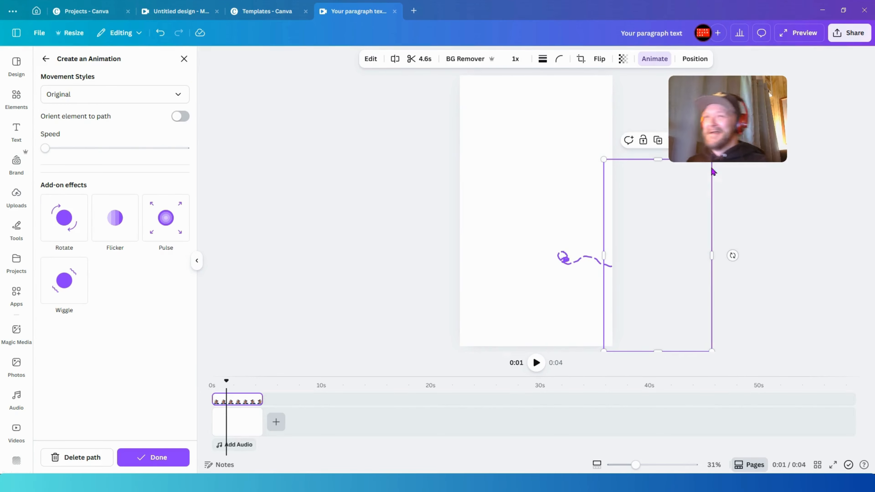
drag(675, 246, 676, 245)
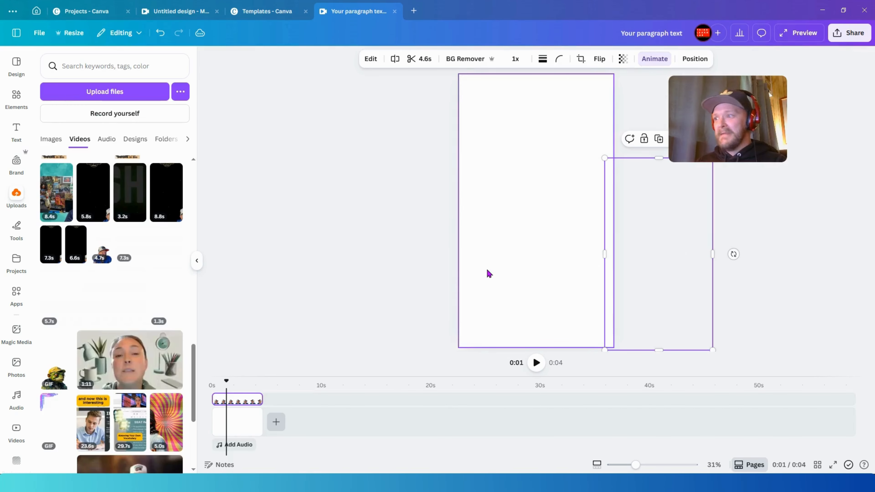
Browse the "coffee cup" photo results down to the row with the black paper cup.
click(16, 98)
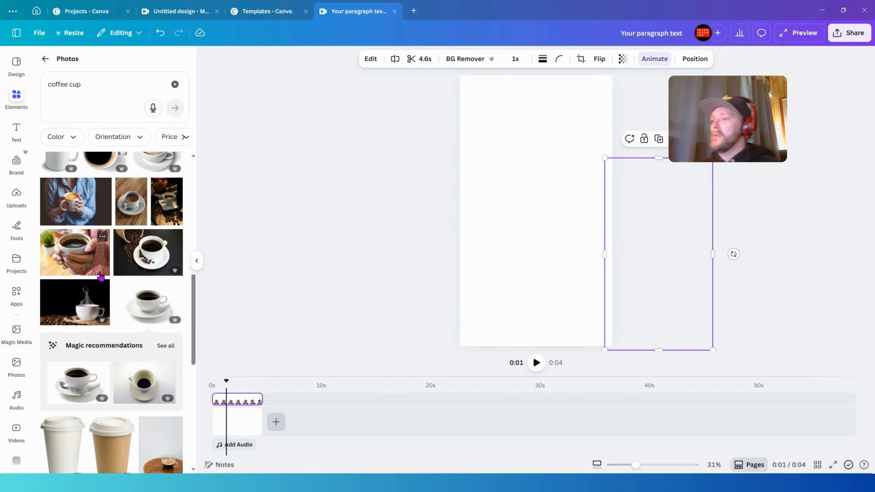
scroll(126, 312, down, 3)
scroll(128, 307, down, 4)
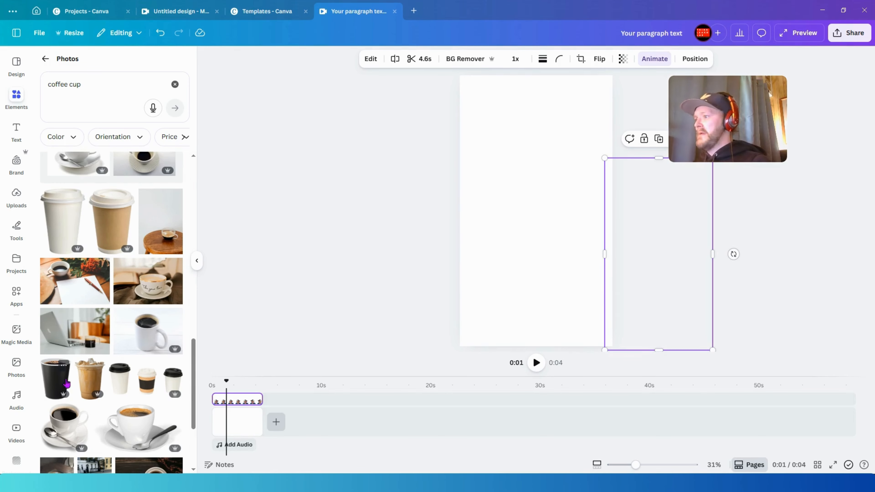
drag(65, 383, 473, 244)
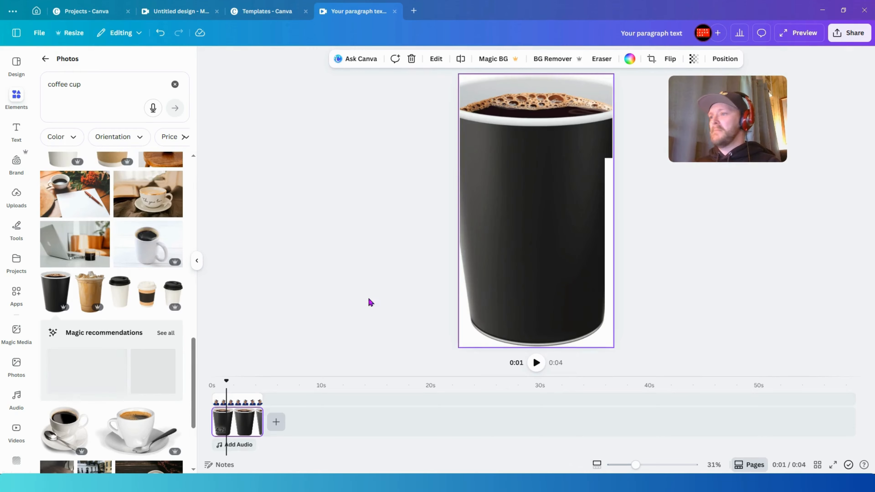
key(Delete)
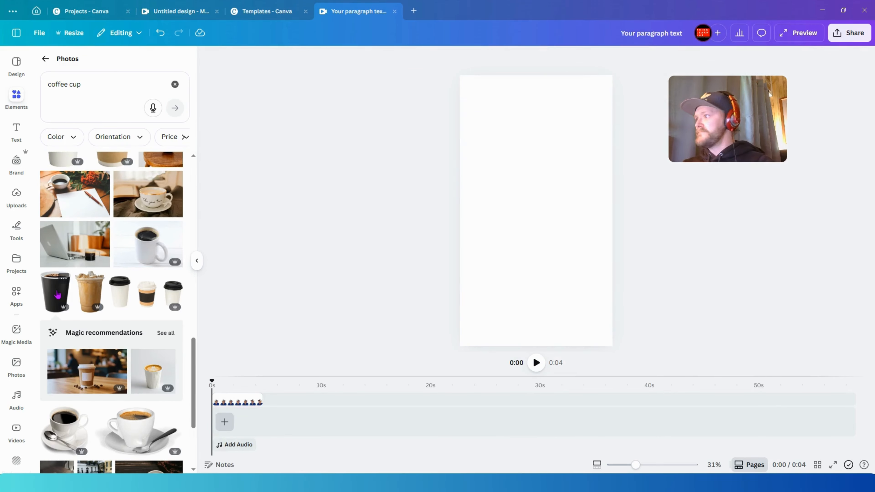
click(57, 294)
key(Delete)
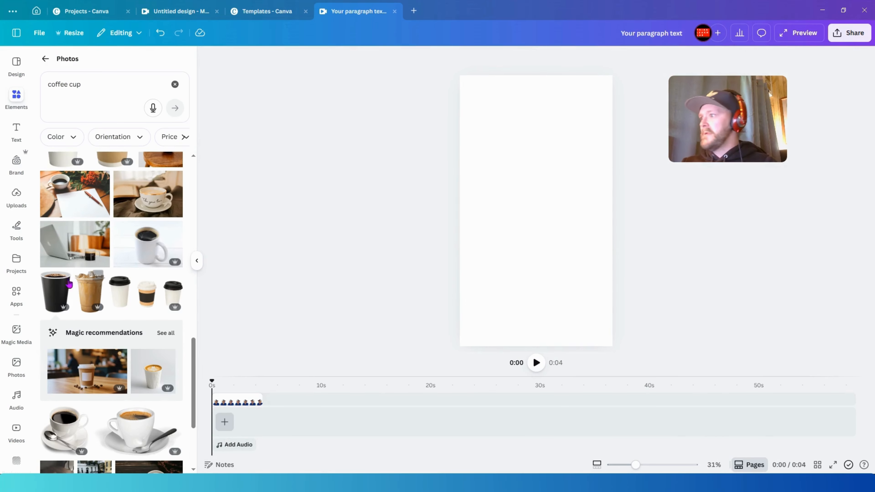
click(47, 297)
key(Delete)
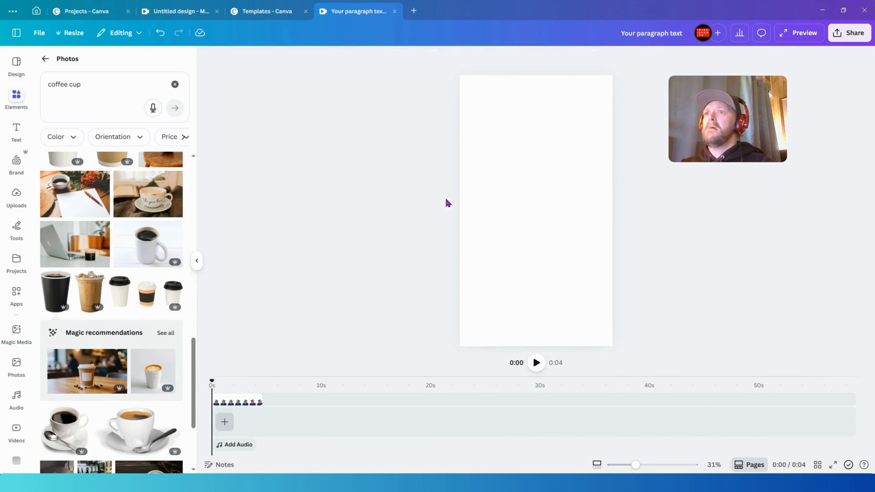
Add the black paper cup photo as an overlay, shrink it and match its timing to the cut-out video's clip.
drag(56, 293, 457, 219)
drag(56, 293, 234, 397)
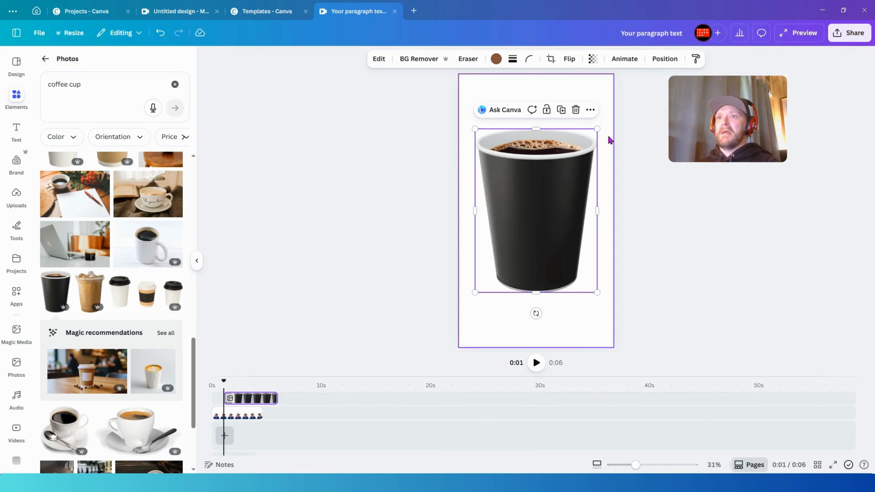
drag(597, 129, 515, 239)
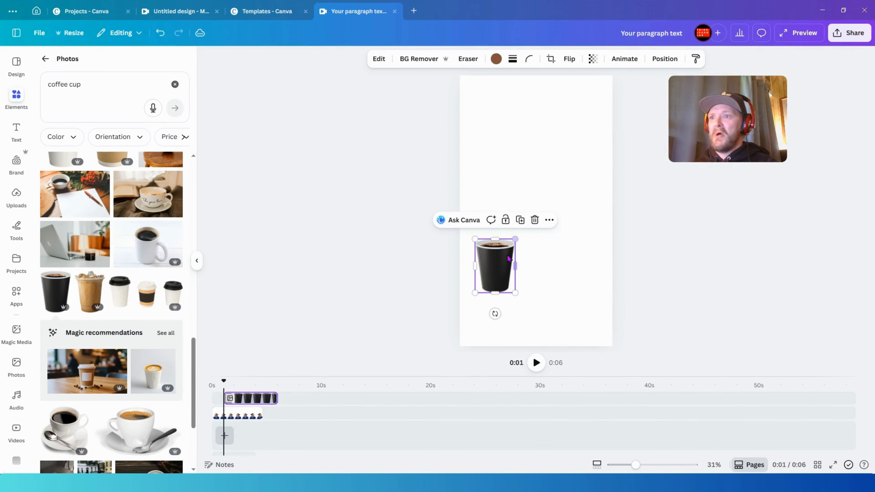
drag(242, 403, 263, 398)
Add a blank clip beneath the overlays and trim it to the same length as them.
click(227, 437)
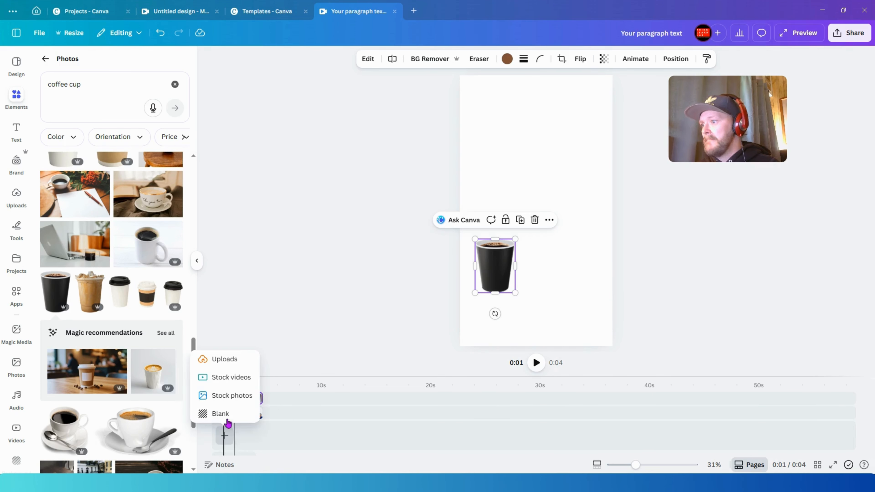
click(224, 415)
drag(261, 438, 258, 438)
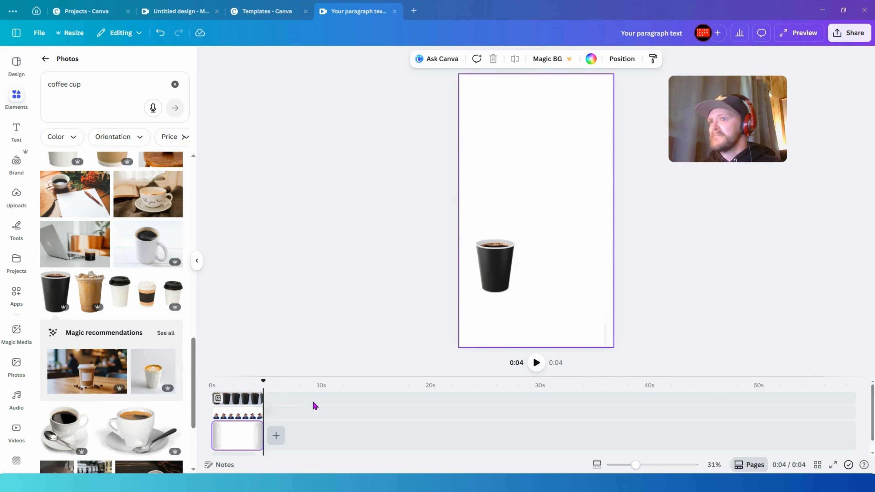
Move the black cup past the page's left edge, animate it along a custom path into the lower part of the page, and resize it slightly smaller.
click(507, 262)
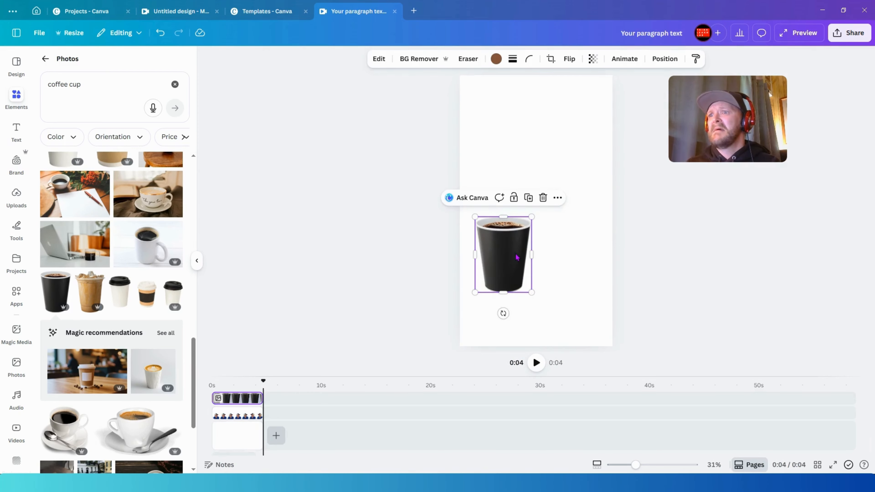
drag(513, 259, 448, 297)
click(623, 59)
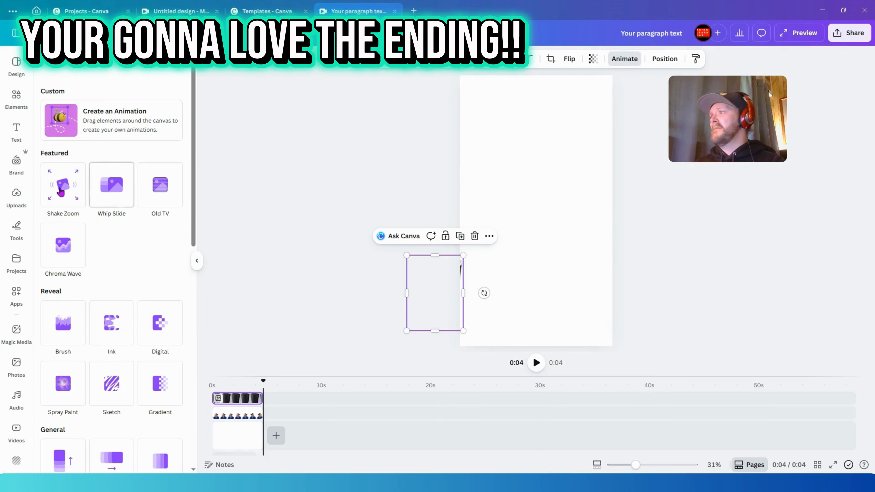
click(61, 121)
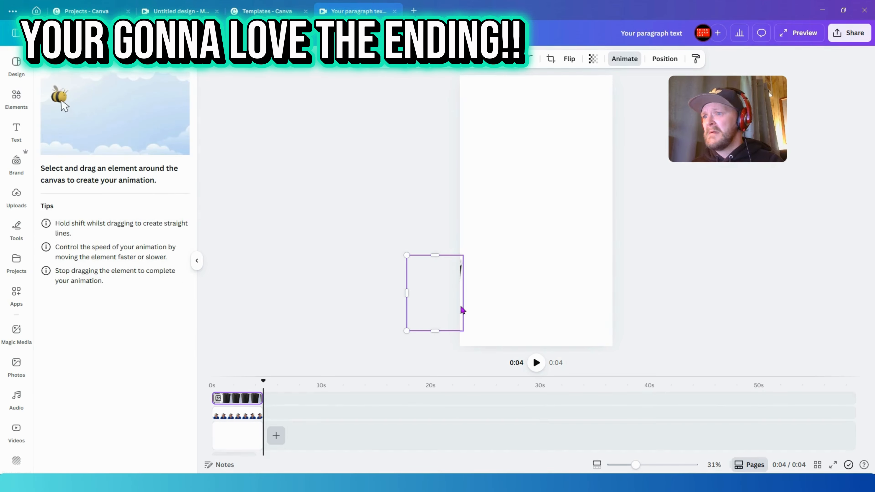
mouse_move(459, 287)
mouse_down()
mouse_move(446, 195)
mouse_move(495, 218)
mouse_move(519, 311)
mouse_move(522, 295)
mouse_move(535, 307)
mouse_up()
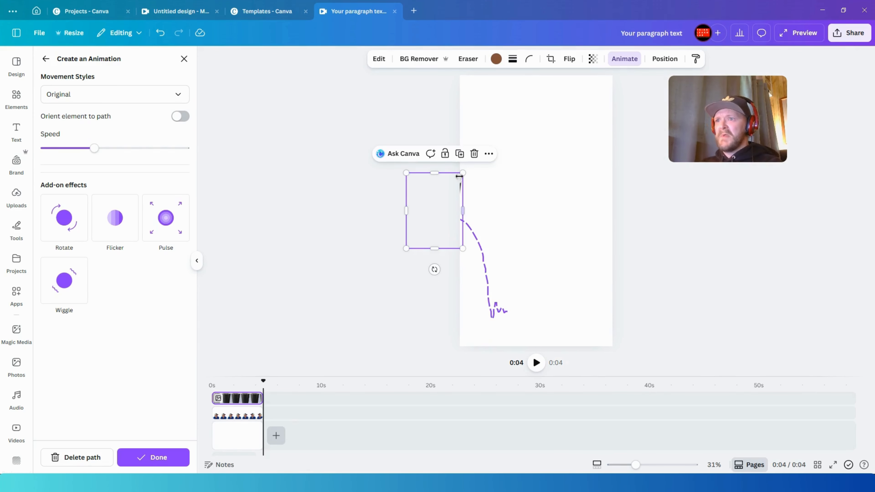
drag(408, 175, 416, 193)
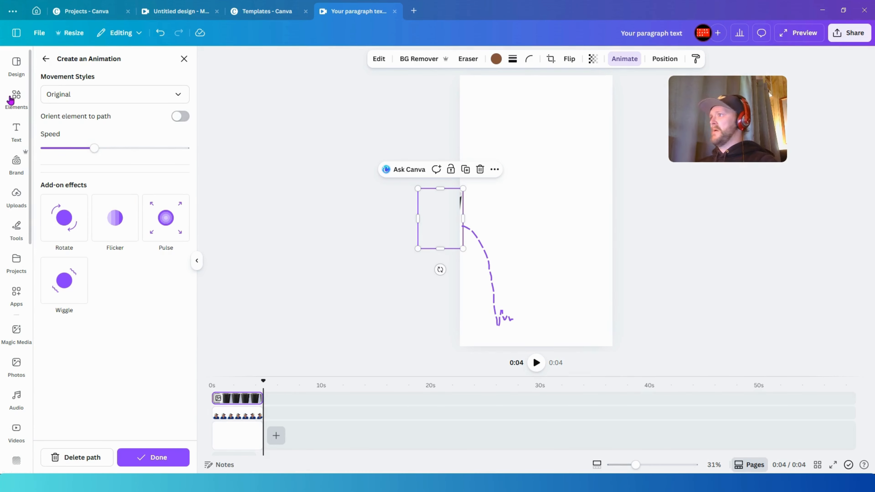
Add a text box, enlarge its placeholder text to size 61.3 and place it just below the page's middle, toward the right edge.
click(18, 135)
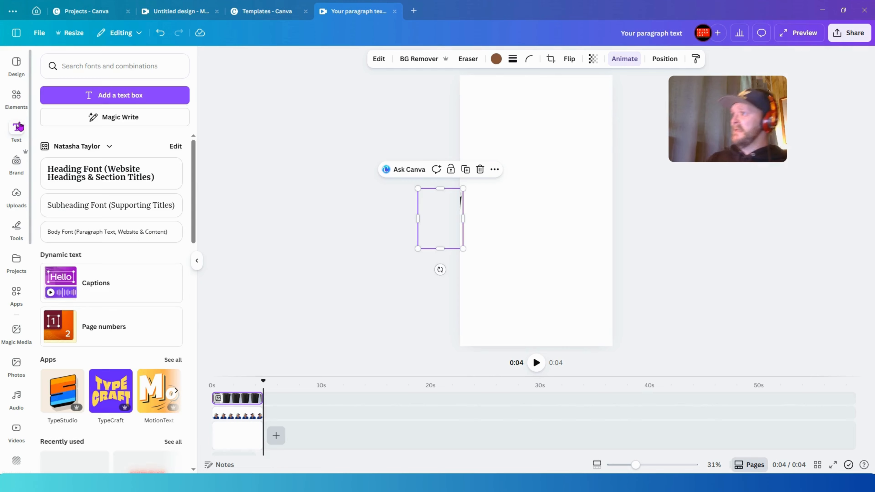
click(145, 98)
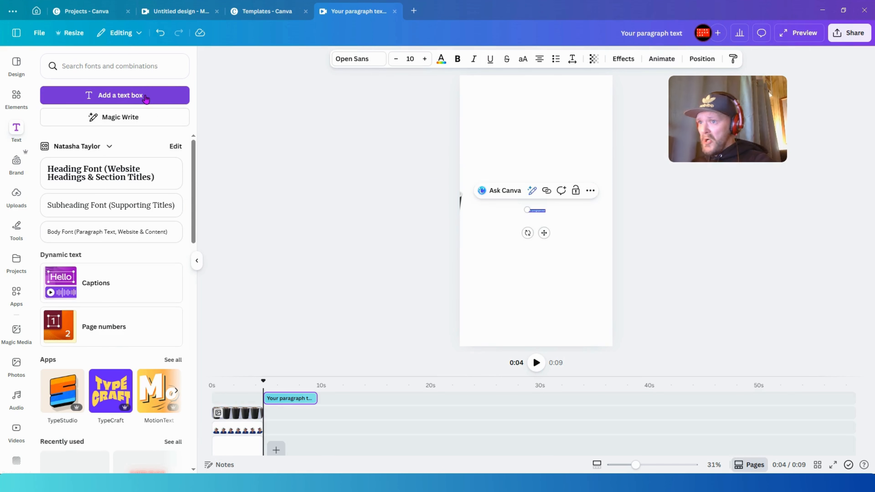
drag(526, 209, 435, 194)
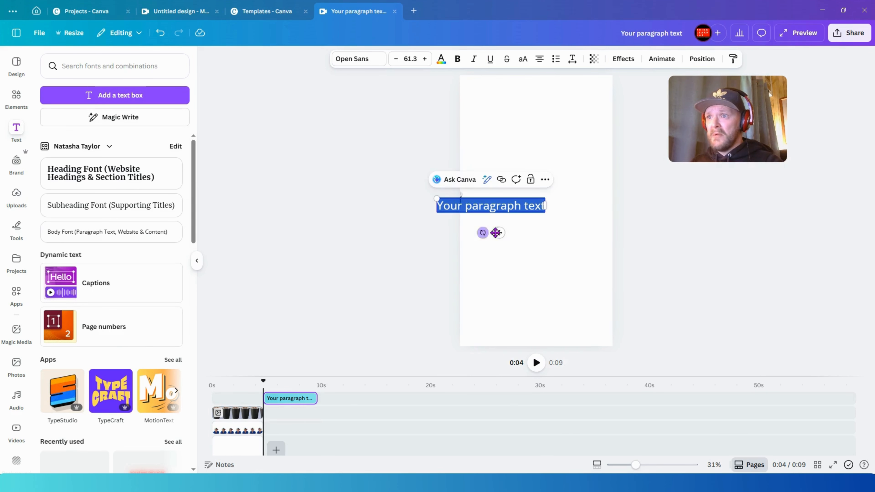
drag(496, 233, 557, 264)
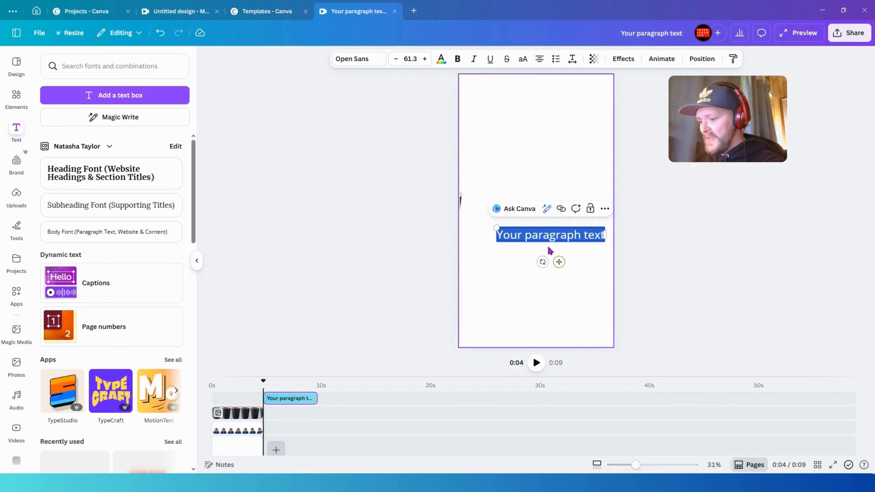
key(space)
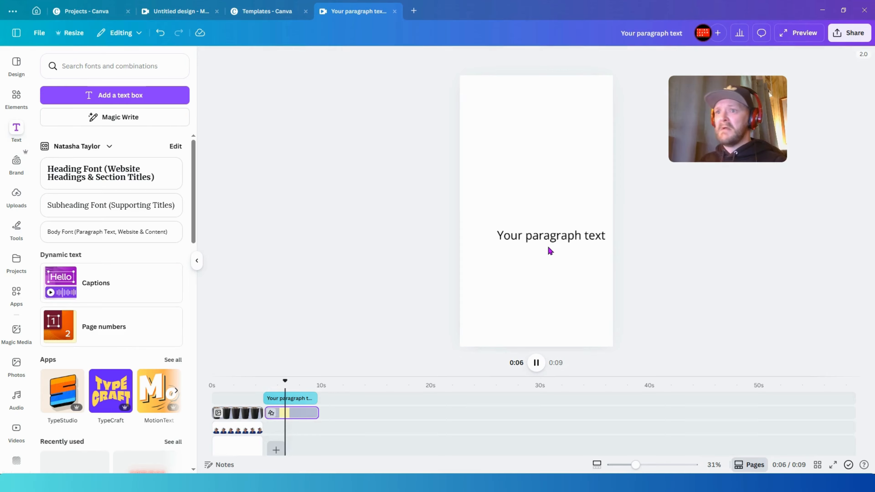
Delete the stray yellow note element behind the placeholder text in the middle of the page.
click(556, 235)
click(556, 235)
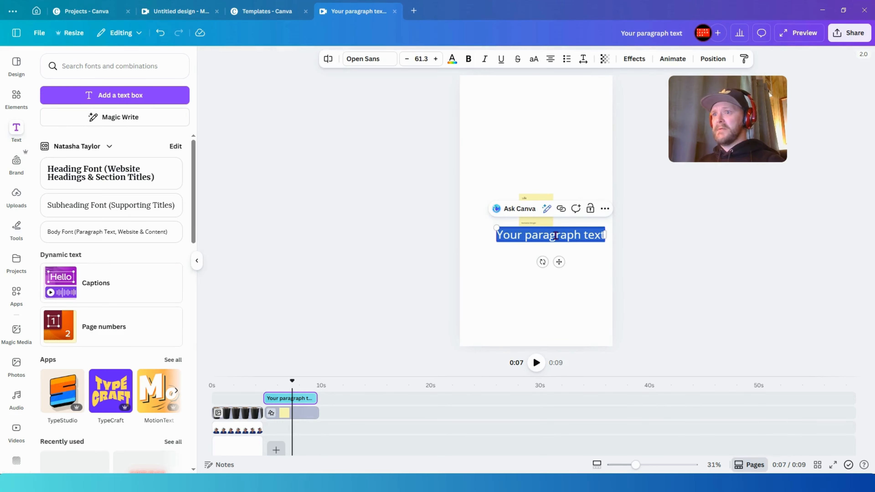
click(540, 196)
key(Delete)
Replace the placeholder paragraph text with "coffee is Life".
click(548, 235)
click(547, 234)
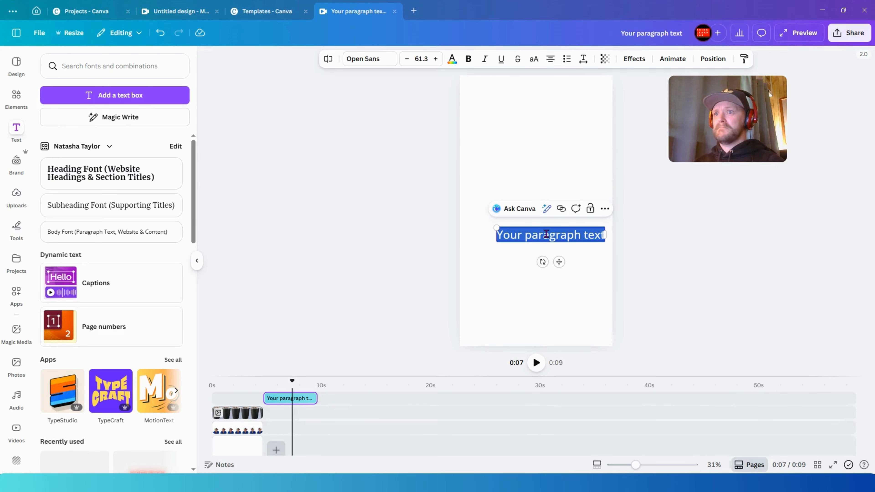
text(coff)
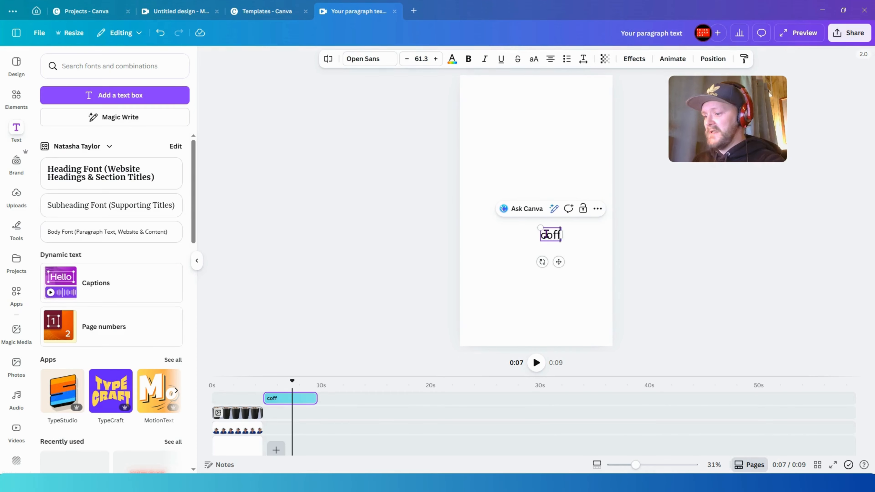
text(ee is L)
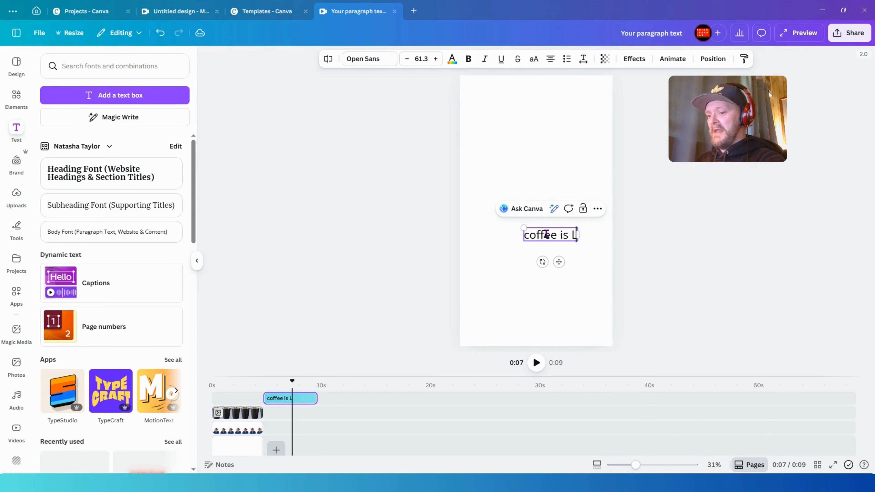
text(ife)
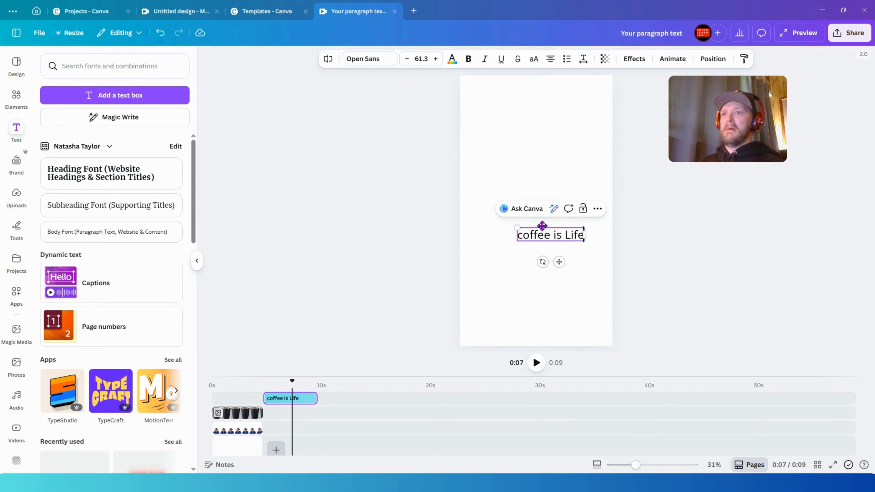
Change the font of the "coffee is Life" text to Anton.
click(355, 65)
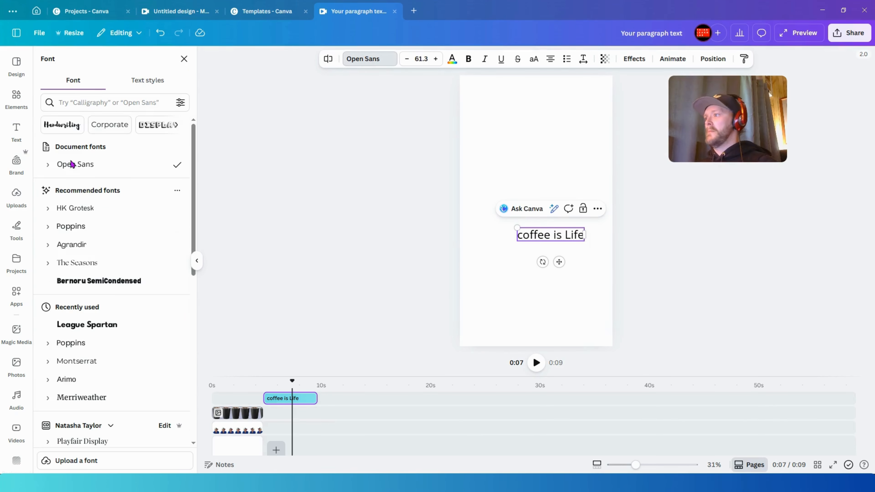
scroll(93, 378, down, 4)
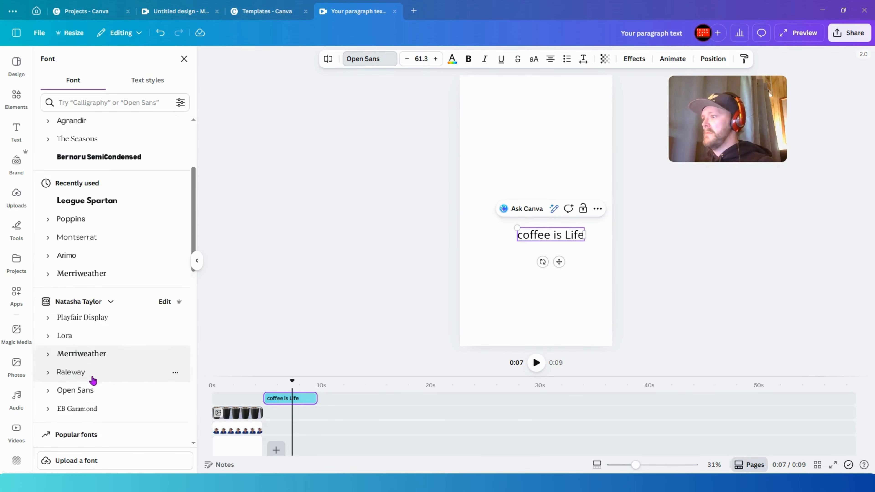
scroll(88, 377, up, 4)
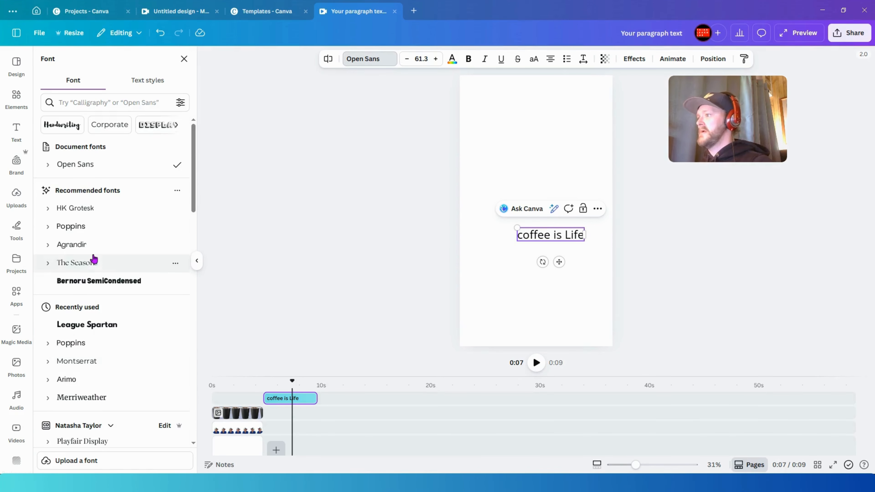
scroll(92, 258, down, 15)
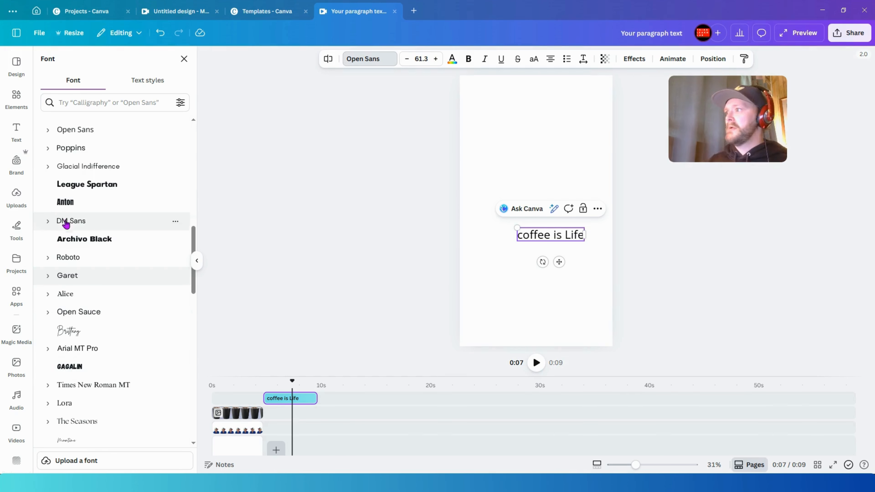
click(70, 204)
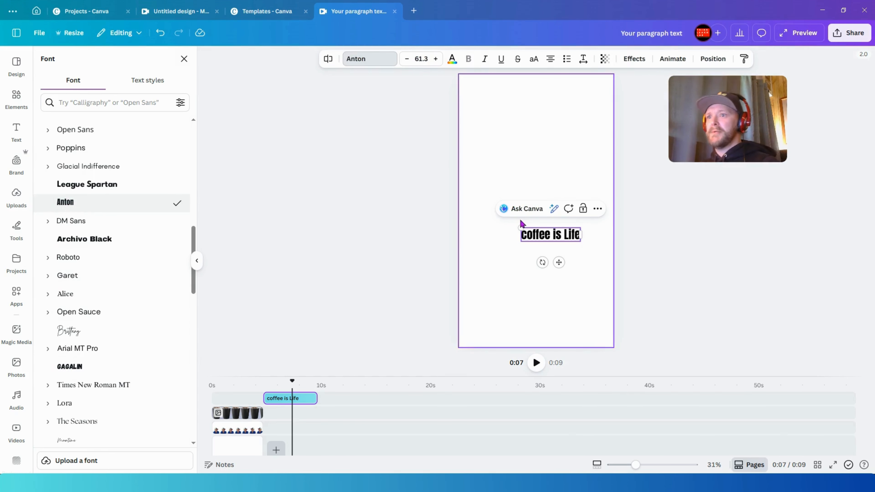
Enlarge the text to about size 94.6 and capitalize its first letter so it reads "Coffee is Life".
drag(521, 227, 490, 219)
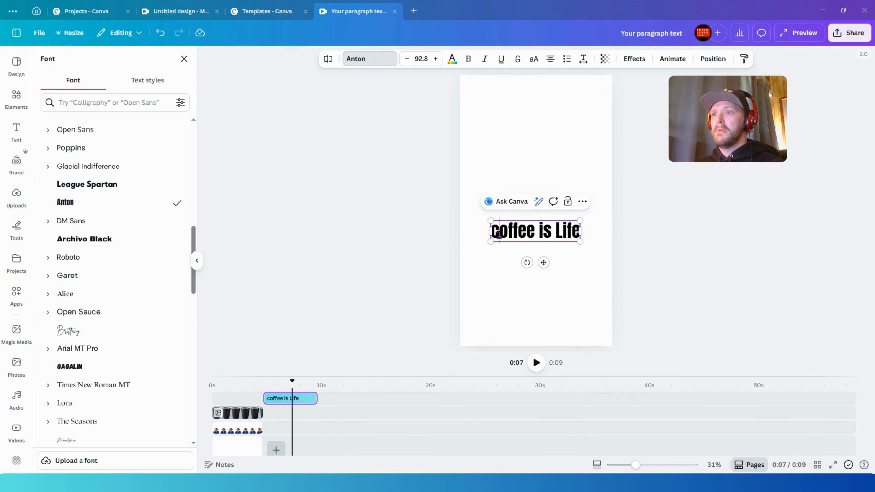
click(502, 234)
key(BackSpace)
text(C)
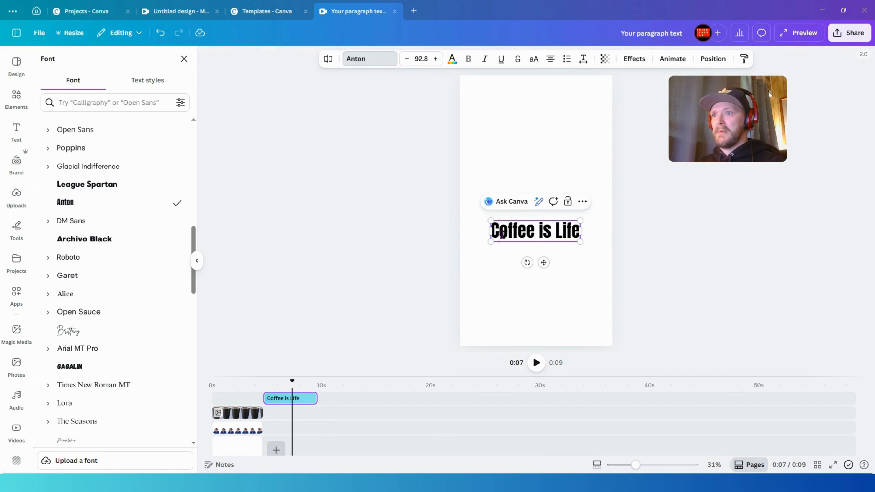
drag(580, 221, 583, 220)
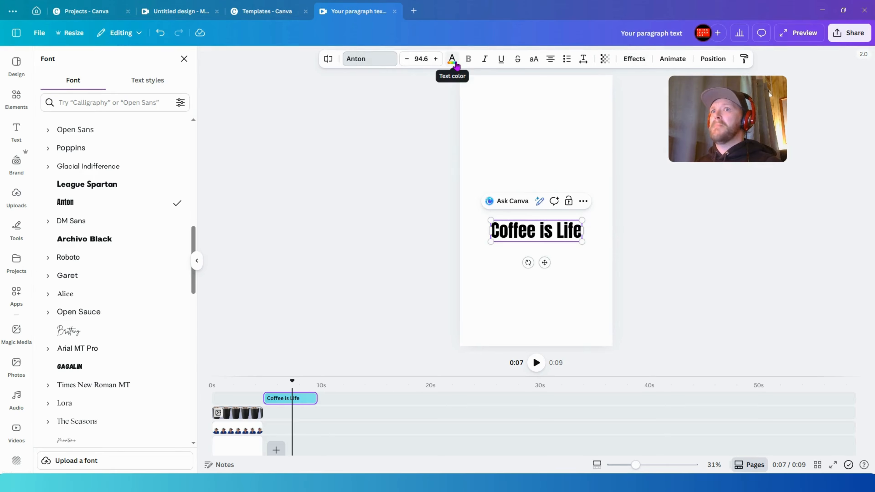
Apply the Outline effect to the "Coffee is Life" text in black with a thickness of about 98.
click(635, 59)
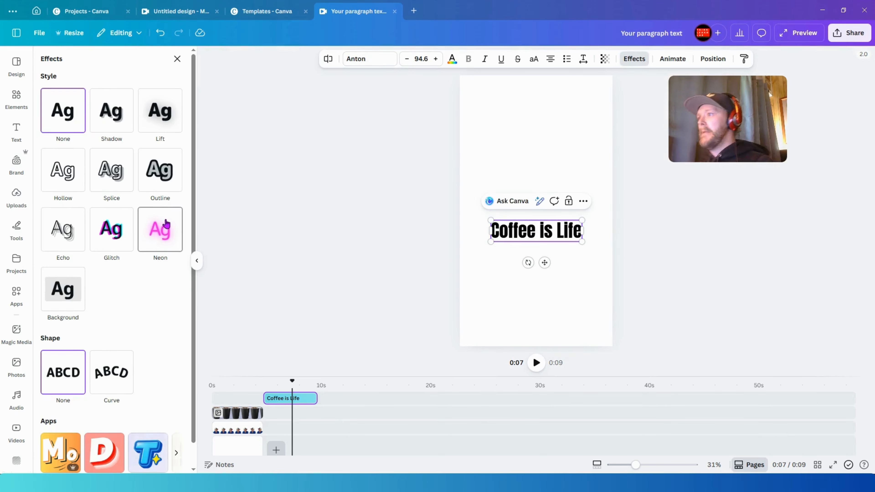
click(153, 173)
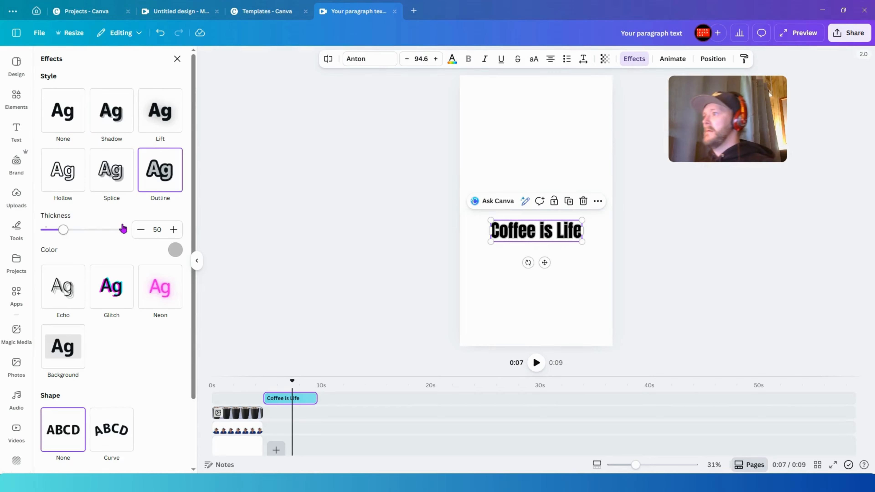
click(175, 250)
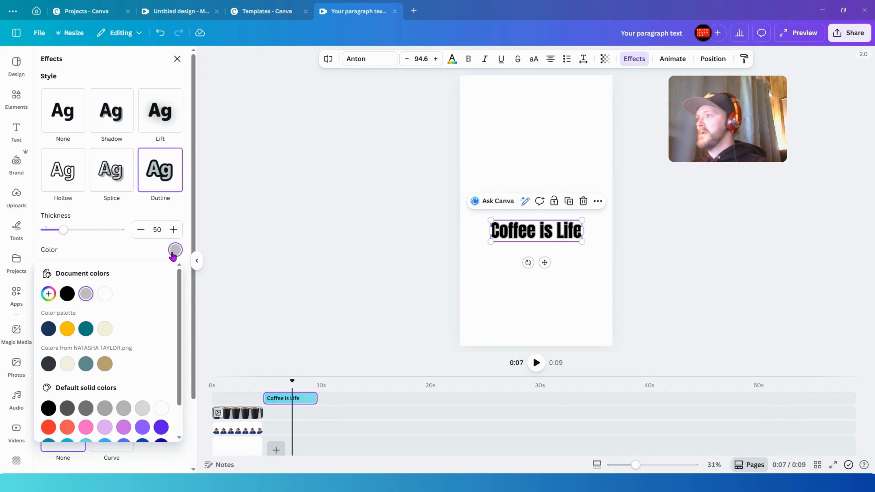
click(67, 293)
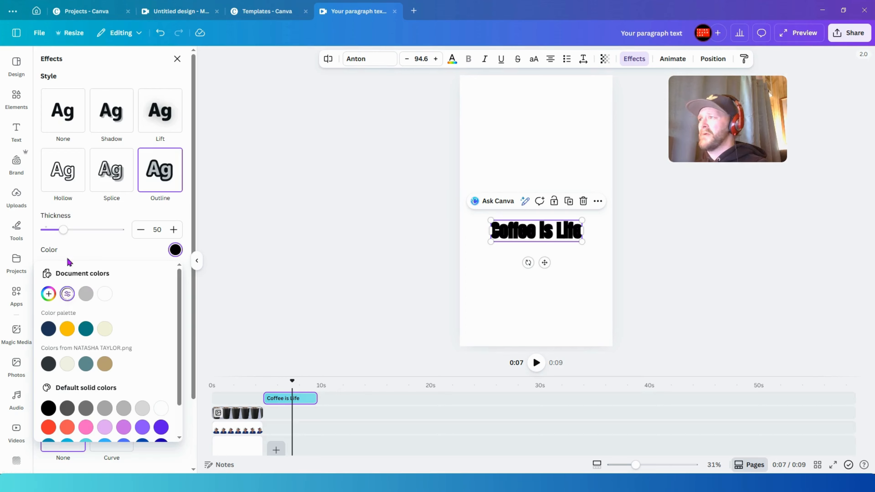
drag(63, 230, 82, 230)
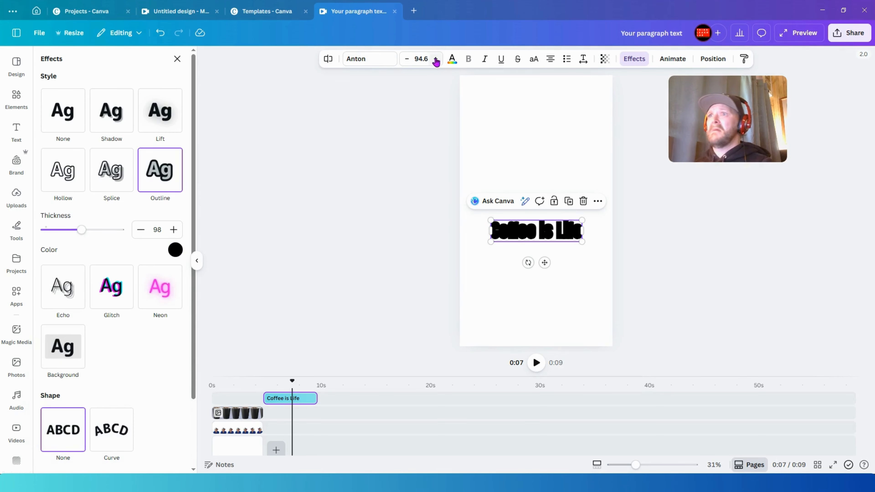
Color the "Coffee is Life" text with the default blue-to-pink gradient.
click(452, 60)
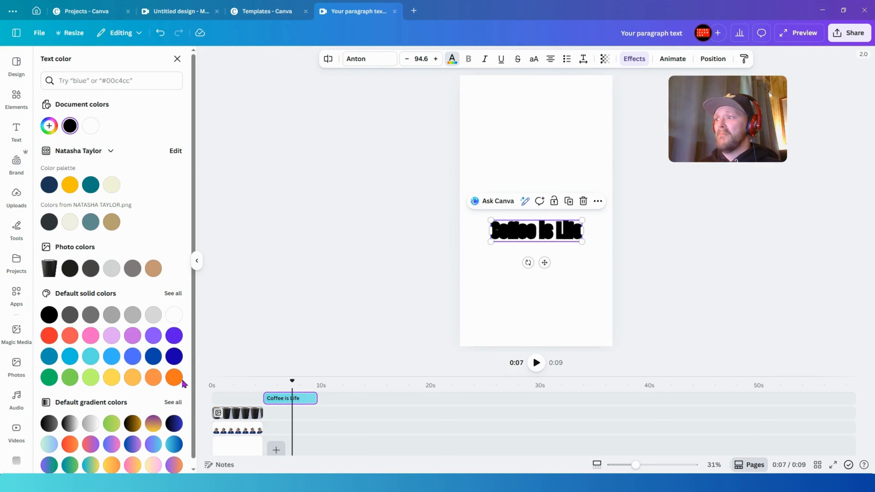
click(152, 426)
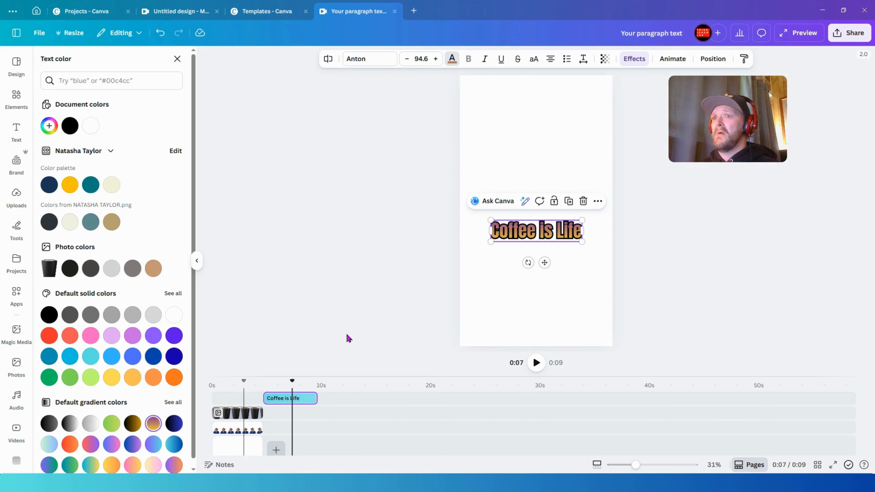
click(111, 446)
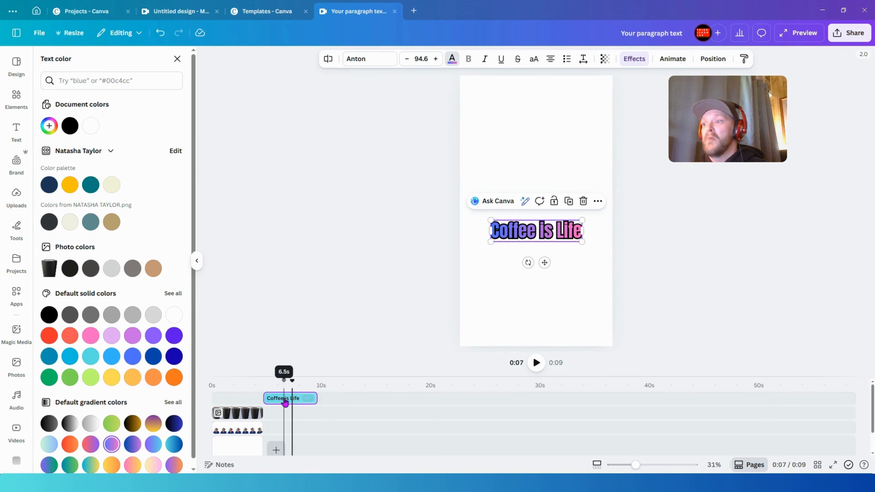
Move the text's clip to the start of the timeline above the cup and man clips, and resize the text to about 94.
drag(284, 399, 234, 400)
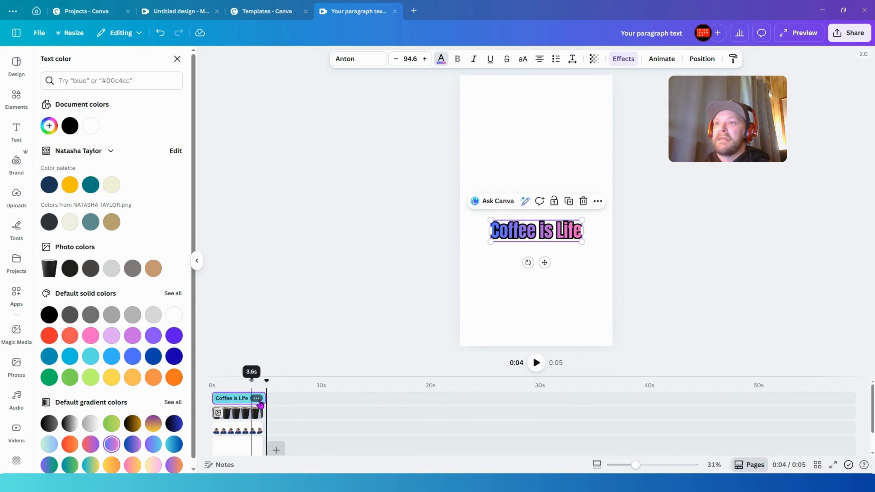
drag(241, 396, 240, 393)
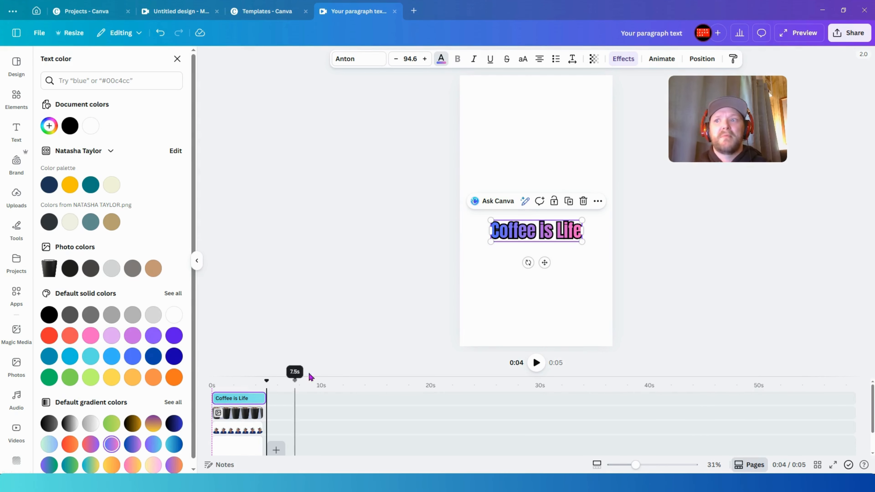
drag(491, 220, 473, 208)
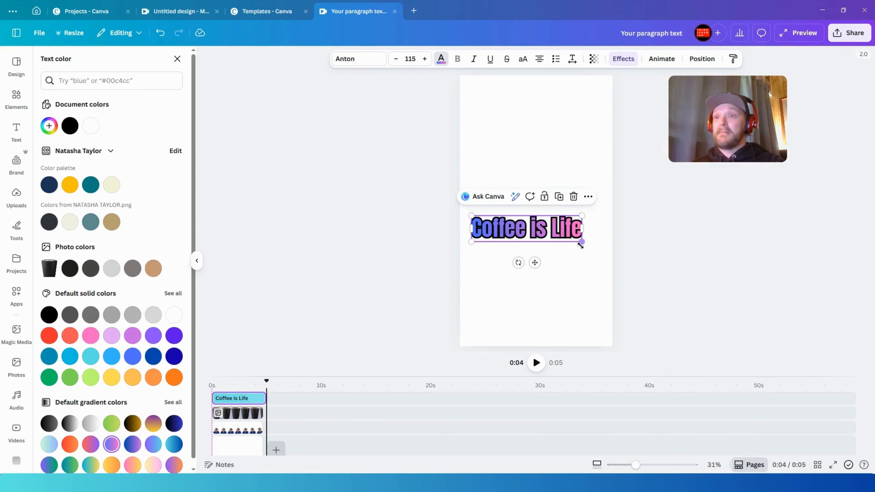
drag(581, 242, 571, 228)
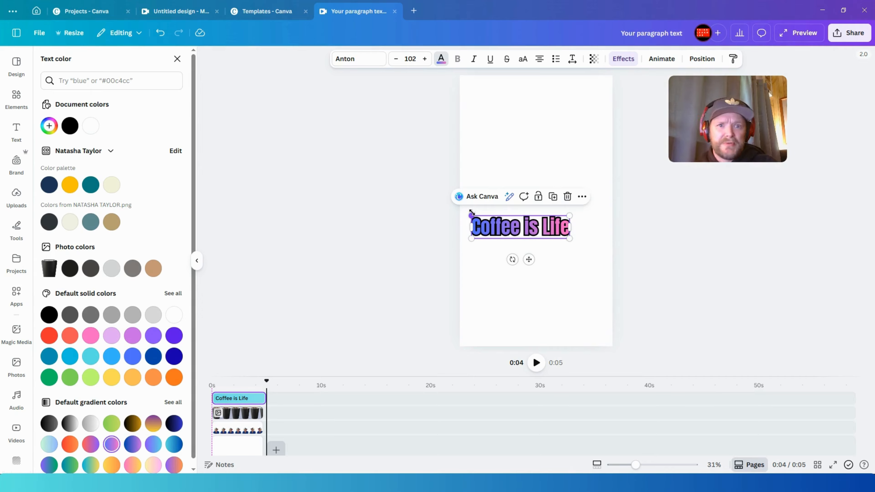
drag(471, 213, 479, 216)
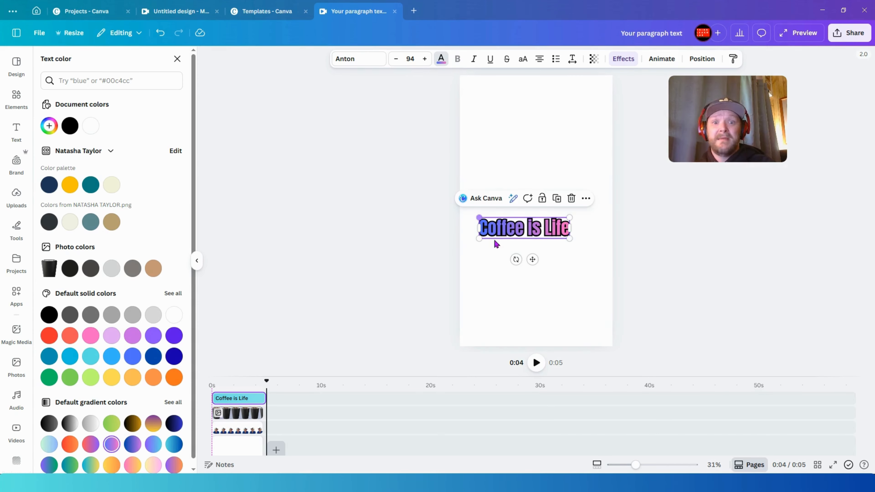
Move the text to the page's top edge, animate it along a straight path down to the bottom edge, and play the video from the start.
drag(533, 259, 541, 100)
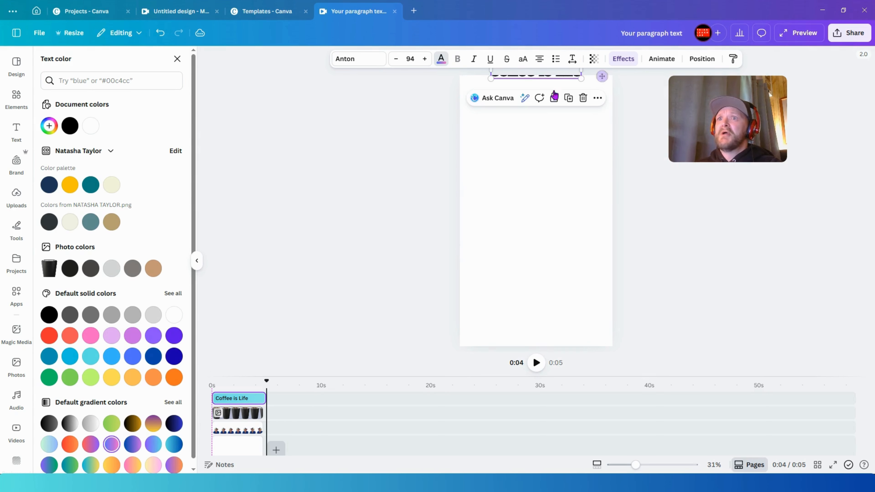
click(661, 59)
click(111, 127)
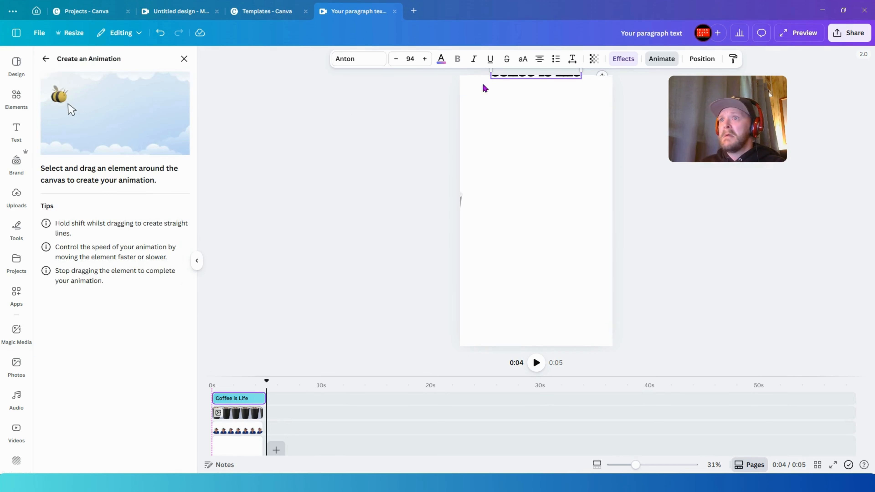
mouse_move(538, 80)
mouse_down()
mouse_move(535, 322)
mouse_move(548, 92)
mouse_move(538, 79)
mouse_up()
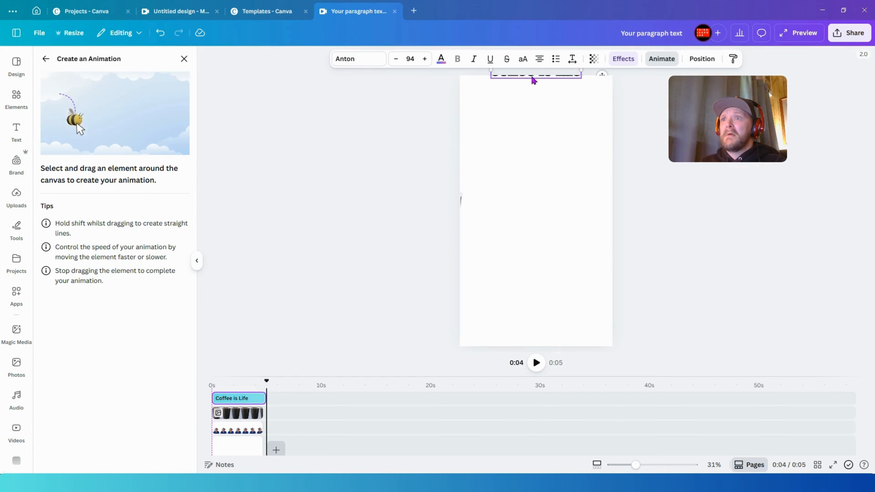
drag(534, 79, 520, 350)
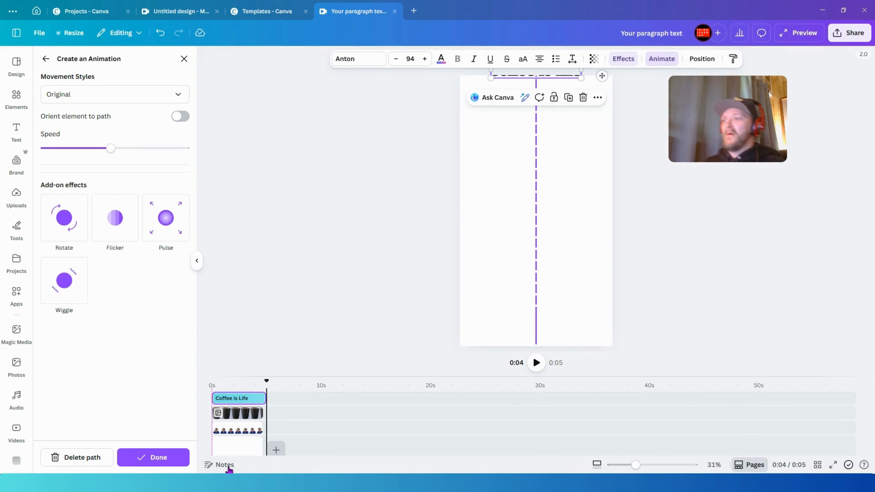
drag(268, 381, 203, 392)
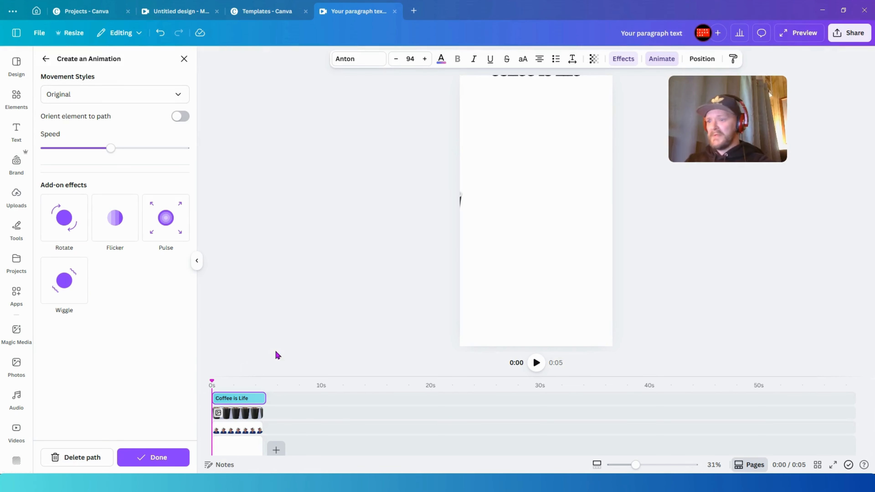
click(536, 363)
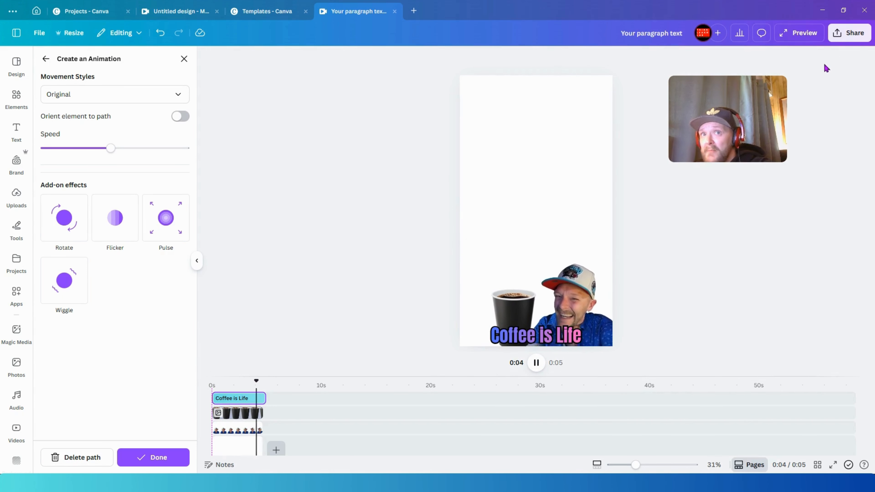
Download the "Coffee is Life" animation as a GIF.
click(850, 33)
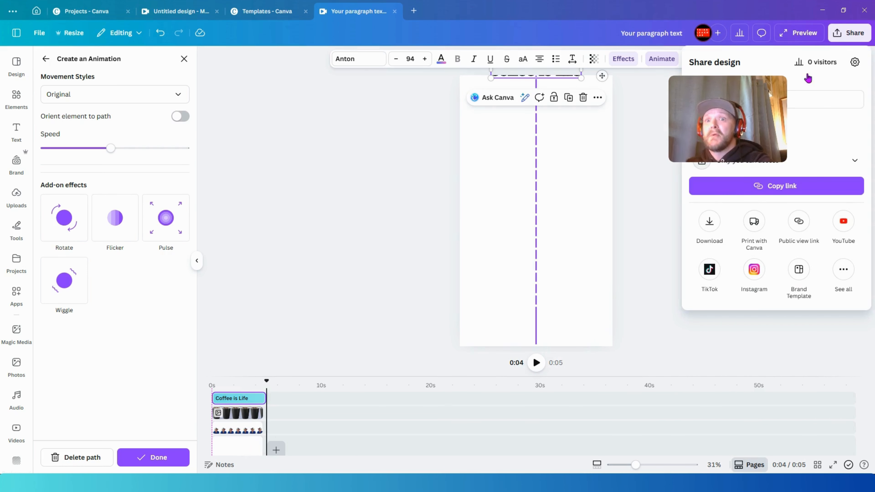
click(709, 222)
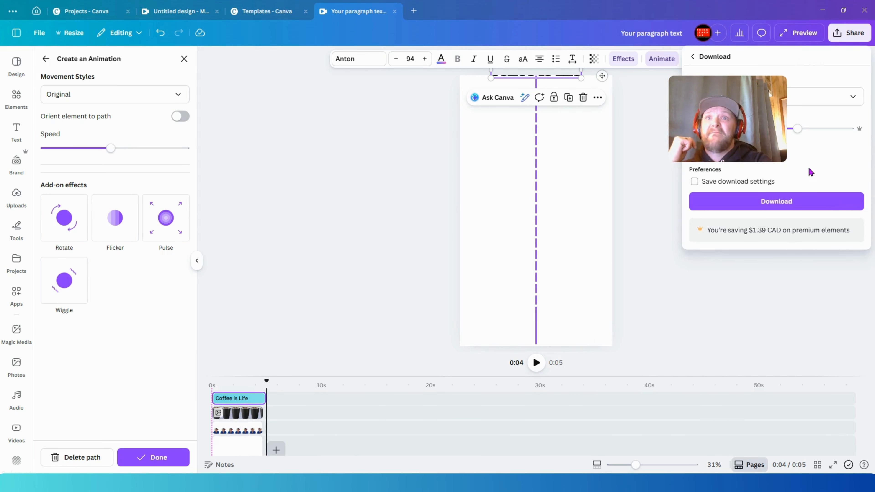
click(856, 101)
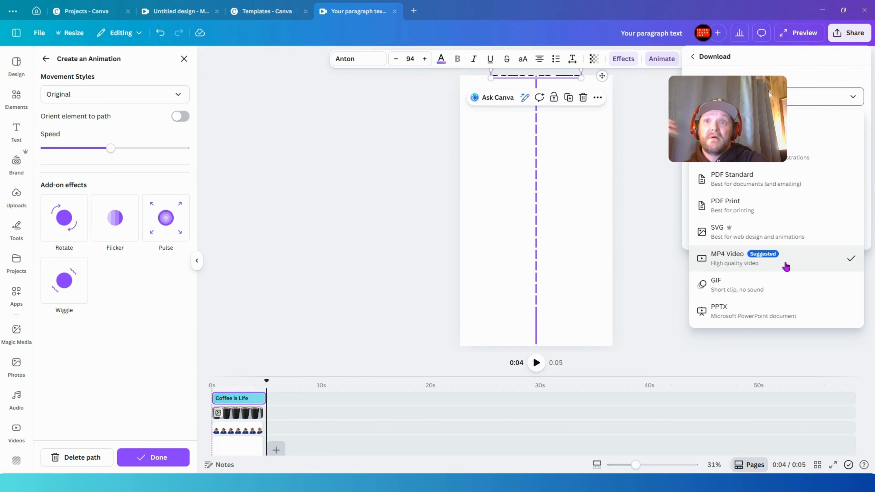
click(763, 286)
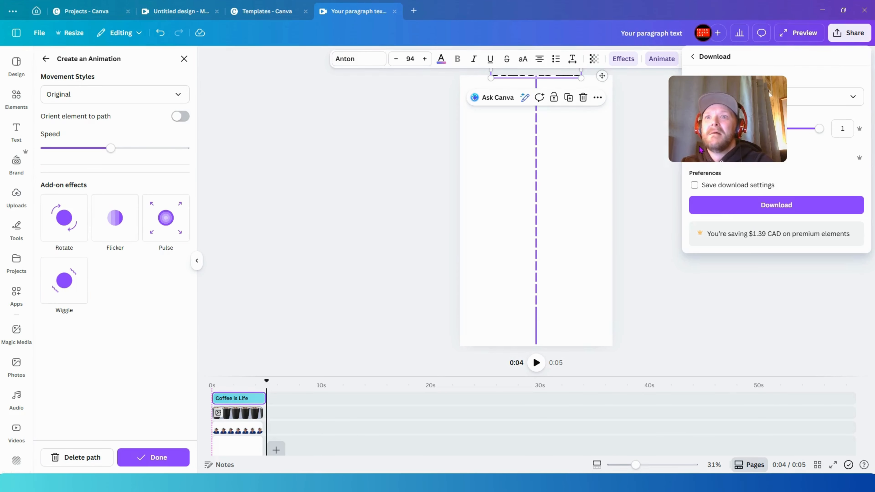
click(725, 213)
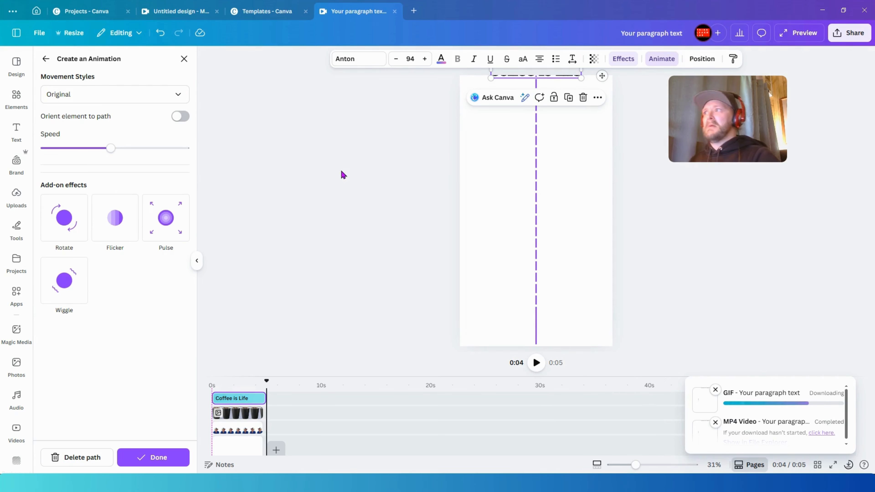
Delete the man, coffee cup and "Coffee is Life" text clips from the timeline, leaving the page empty.
click(238, 431)
key(Delete)
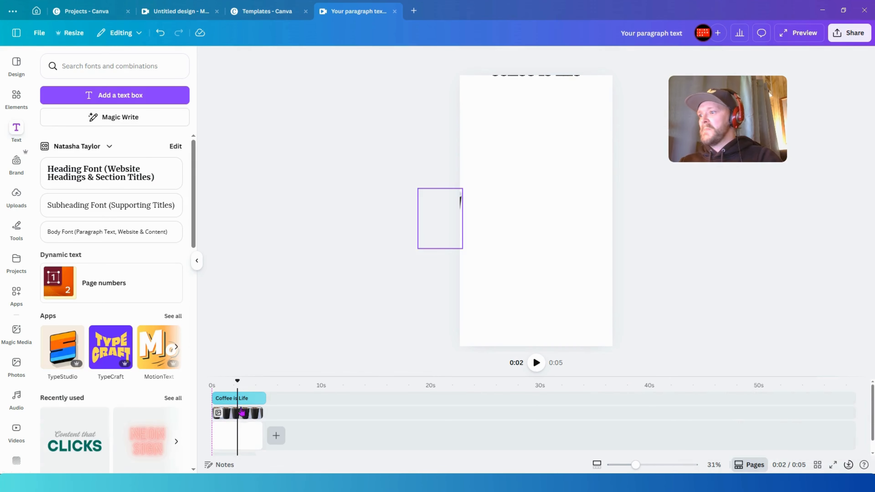
click(240, 414)
key(Delete)
click(244, 401)
key(Delete)
click(247, 417)
key(Delete)
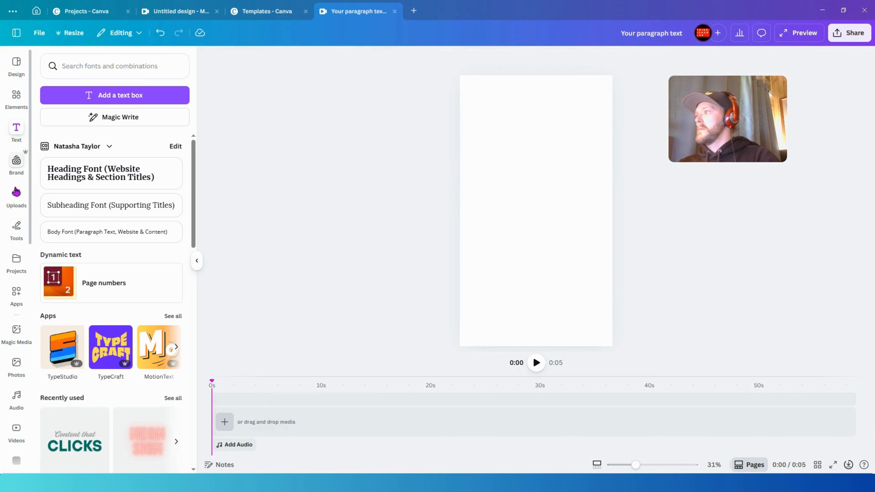
Add the uploaded 14.7 s and 14.5 s coffee videos to the timeline one after the other.
click(16, 194)
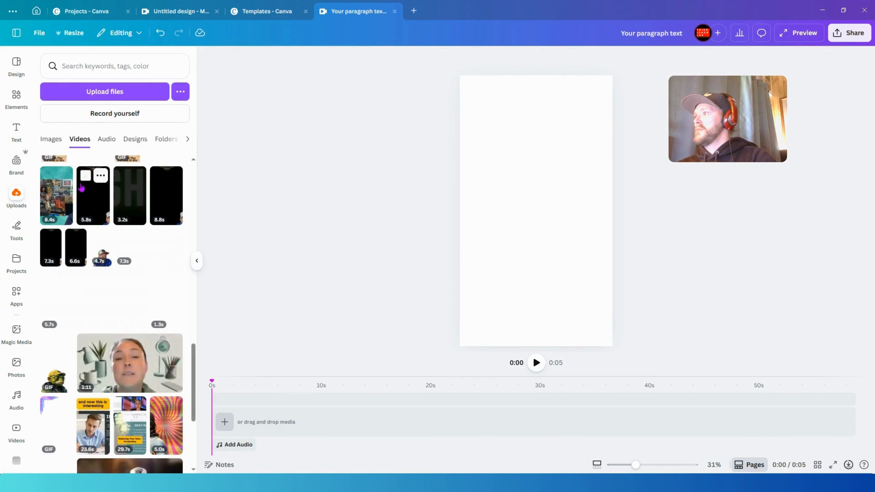
drag(54, 176, 227, 424)
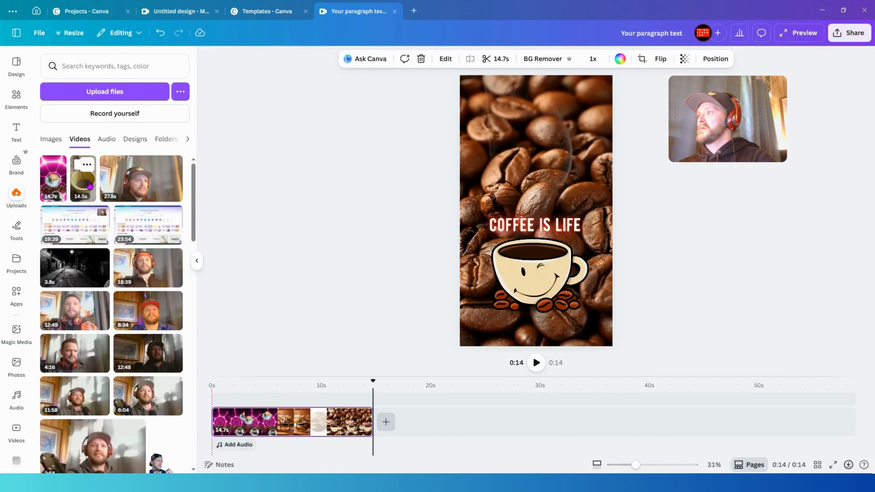
drag(290, 366, 384, 427)
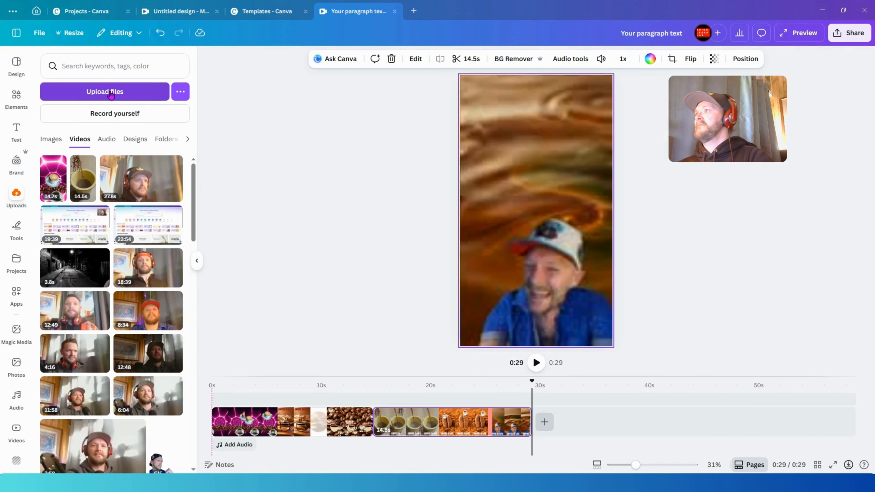
click(111, 93)
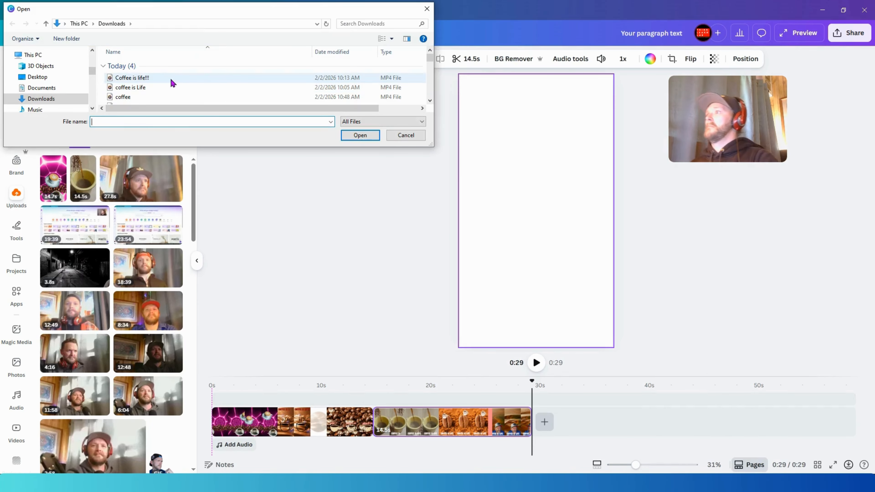
scroll(151, 86, down, 1)
scroll(144, 78, up, 1)
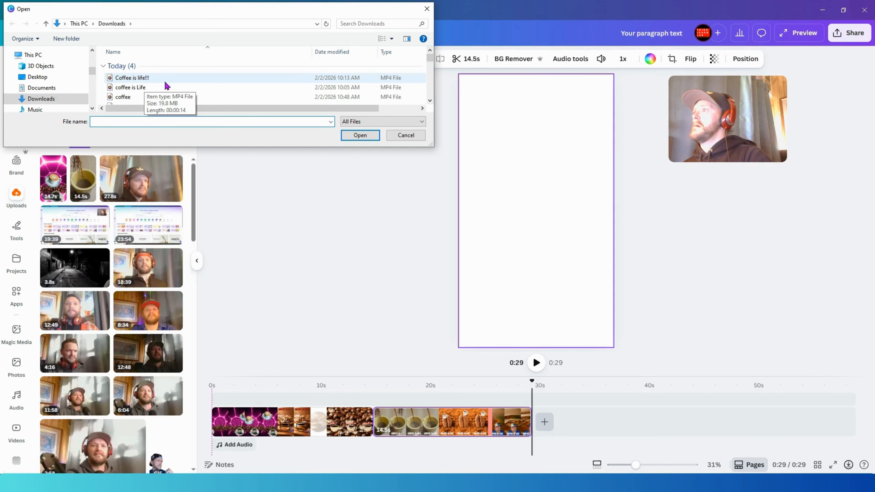
scroll(167, 85, down, 1)
click(403, 135)
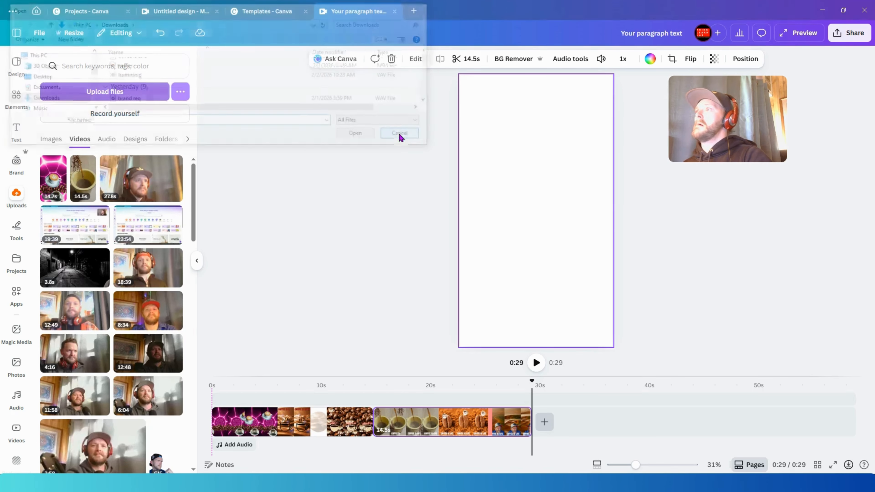
Save the exported GIF in Downloads under the name "Your paragraph textbb".
click(849, 465)
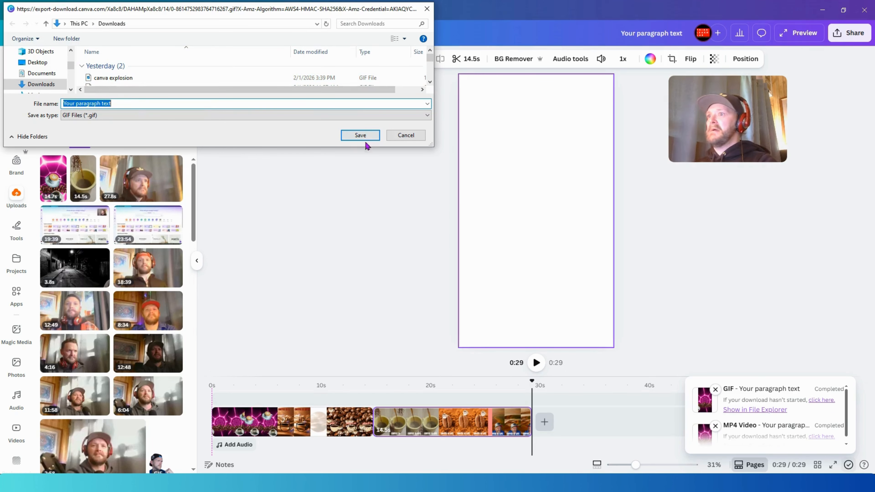
click(127, 104)
text(bb)
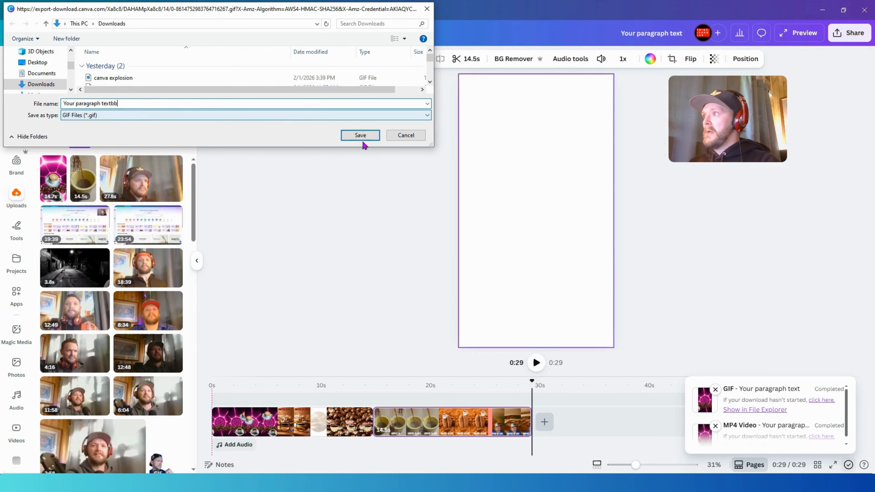
click(362, 137)
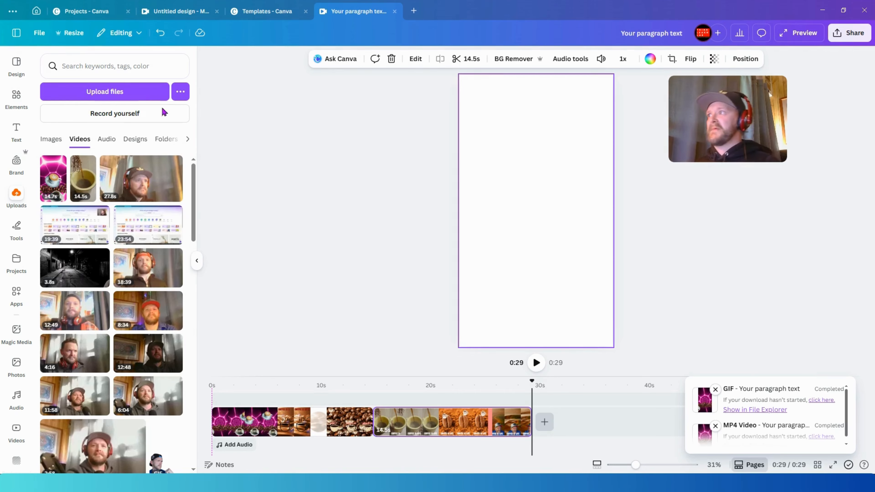
Upload the GIF "Your paragraph textbb" from the Downloads folder.
click(98, 97)
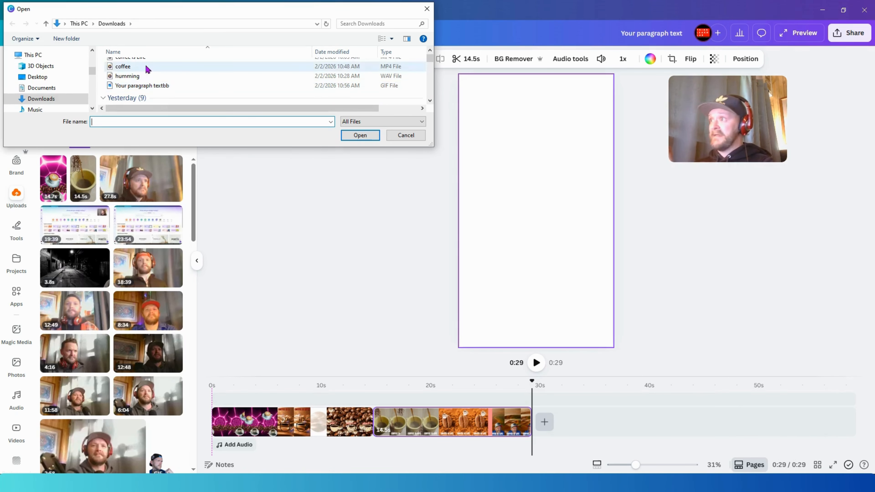
scroll(163, 84, up, 1)
scroll(163, 85, down, 2)
scroll(156, 81, up, 1)
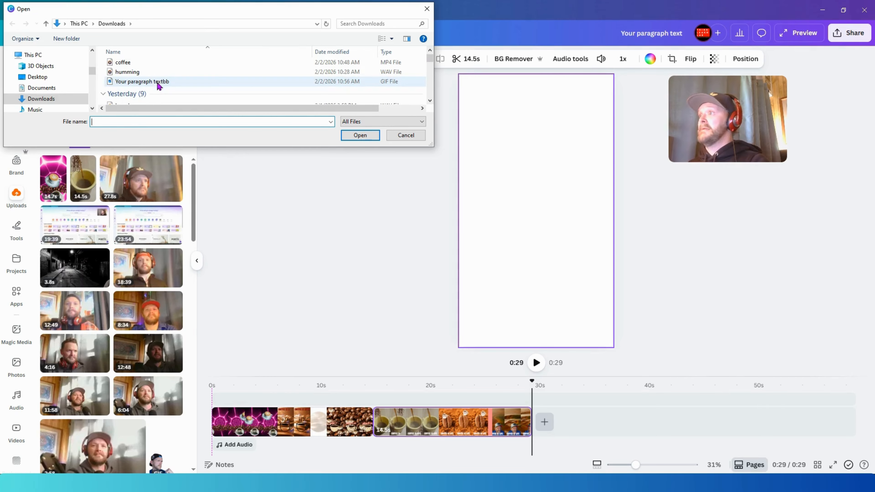
click(181, 84)
click(360, 135)
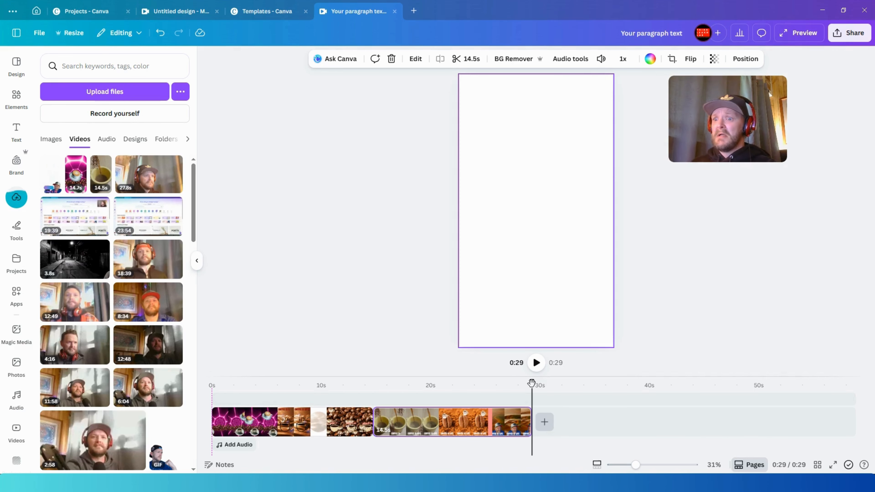
Delete the second coffee video from the timeline and trim the end of the first one to 8.8 s.
drag(531, 382, 367, 388)
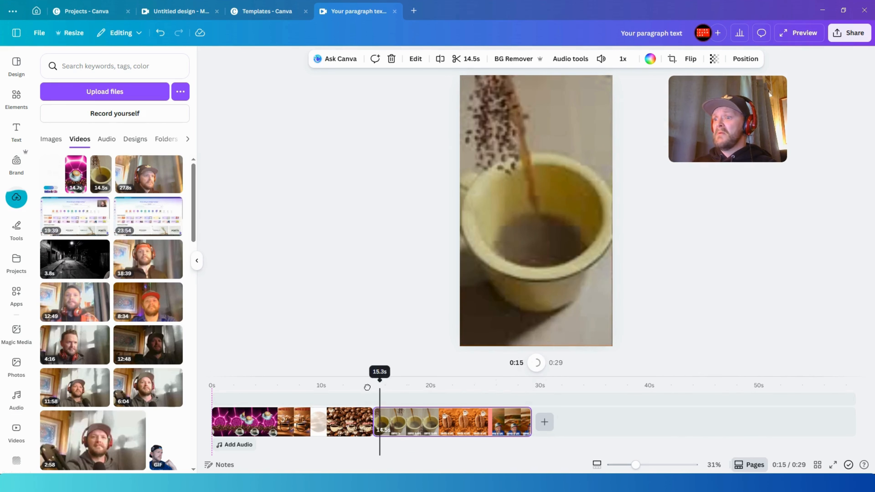
click(447, 426)
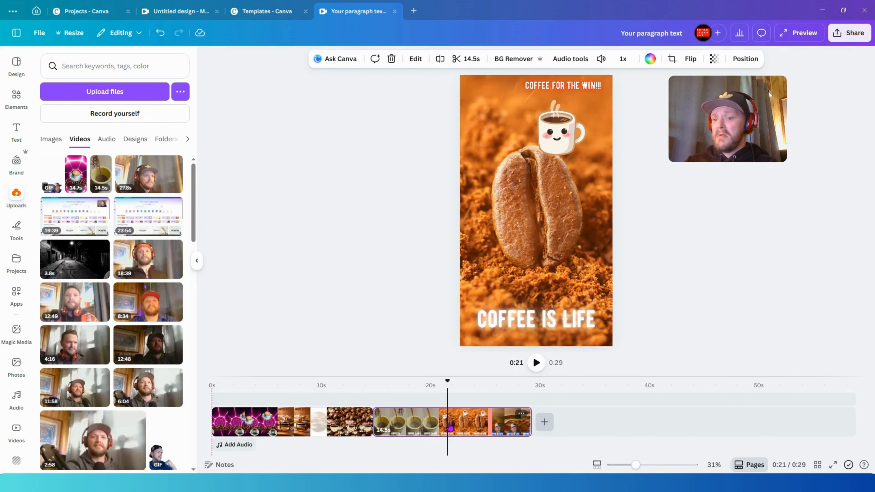
key(Delete)
click(347, 427)
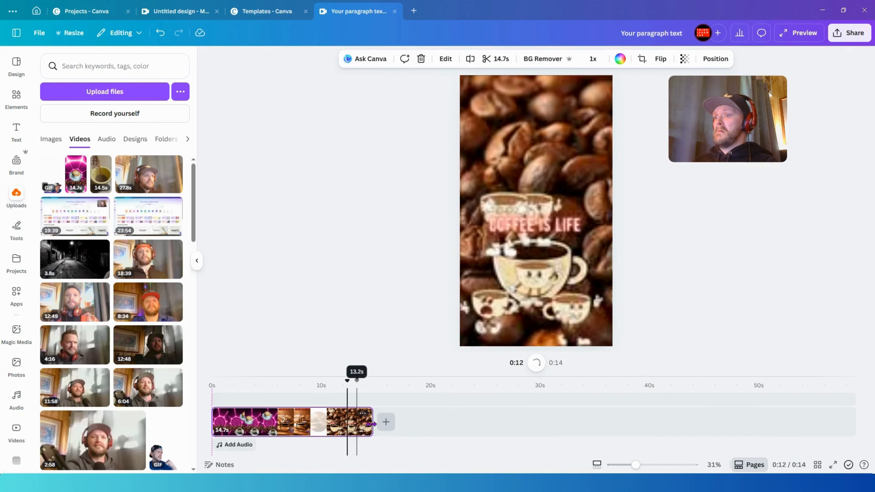
drag(372, 425, 308, 426)
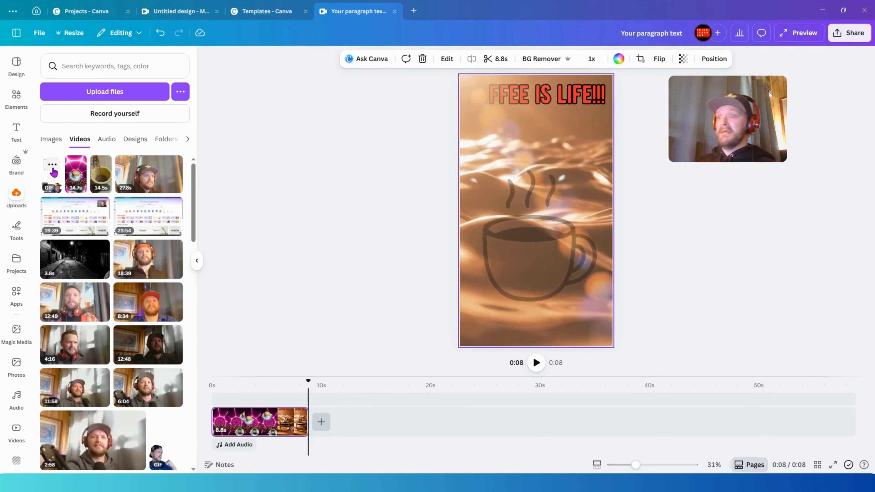
Place the uploaded GIF over the last part of the coffee video and remove its background.
drag(53, 172, 270, 403)
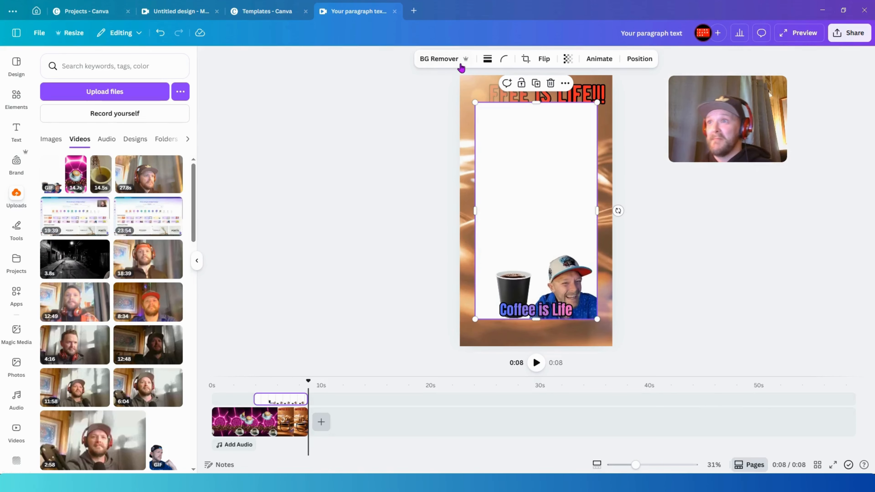
click(442, 59)
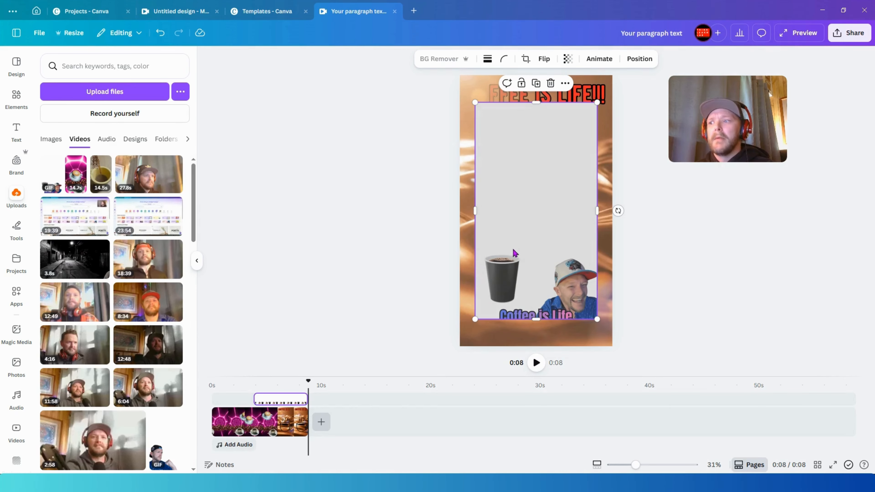
mouse_move(307, 384)
mouse_down()
mouse_move(235, 385)
mouse_move(291, 386)
mouse_up()
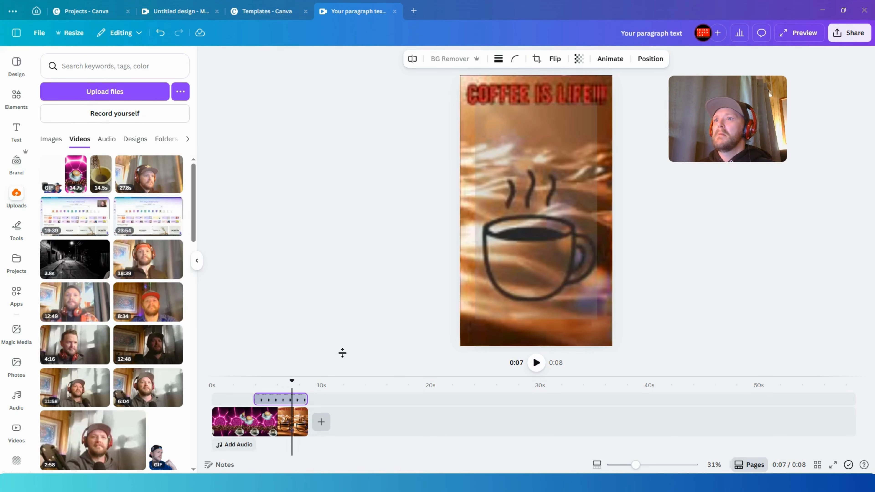
click(542, 241)
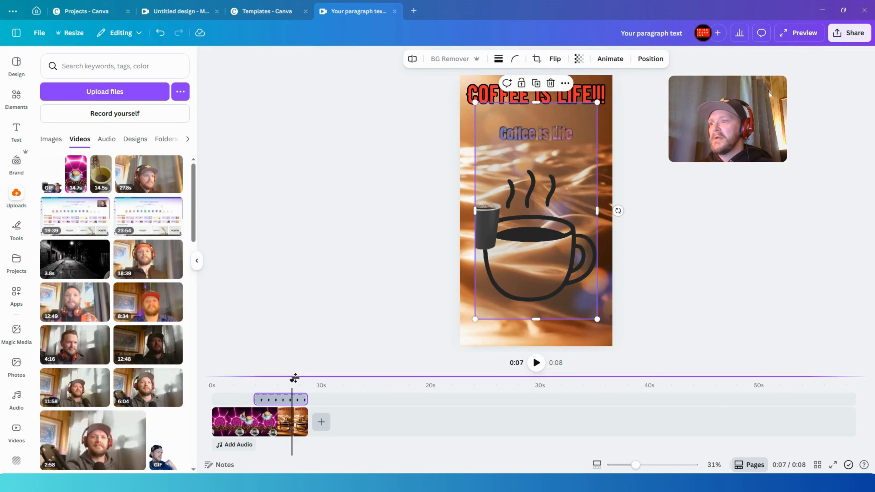
Enlarge the GIF overlay from its corners until it fills the whole page.
mouse_move(292, 381)
mouse_down()
mouse_move(252, 384)
mouse_move(276, 385)
mouse_up()
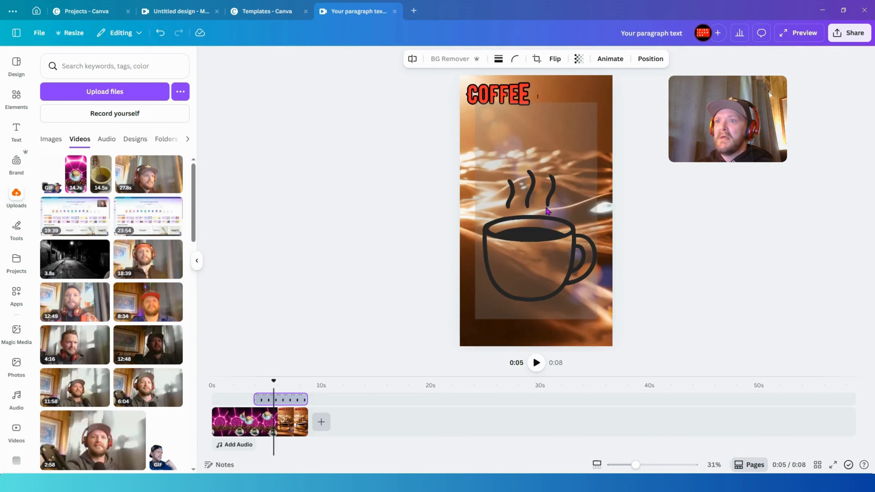
drag(595, 97, 613, 75)
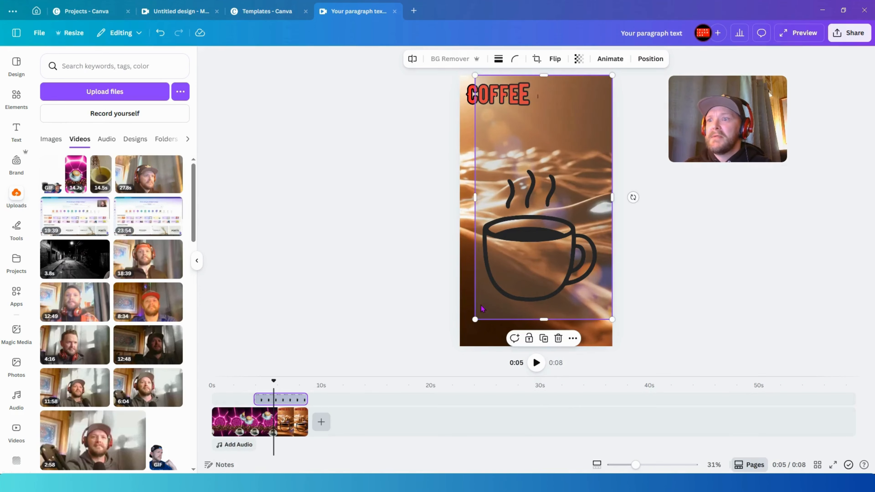
drag(475, 319, 460, 346)
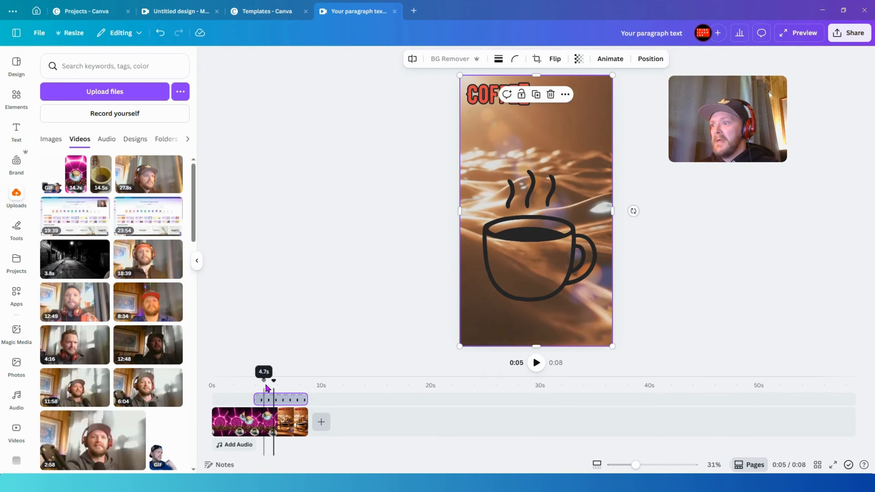
Play the video from just before the GIF overlay starts to check the combined animation.
drag(275, 378, 246, 378)
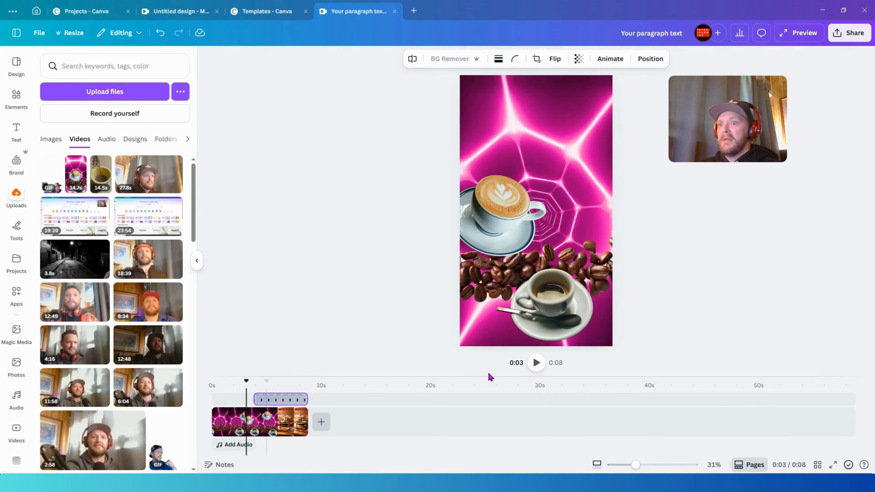
click(535, 364)
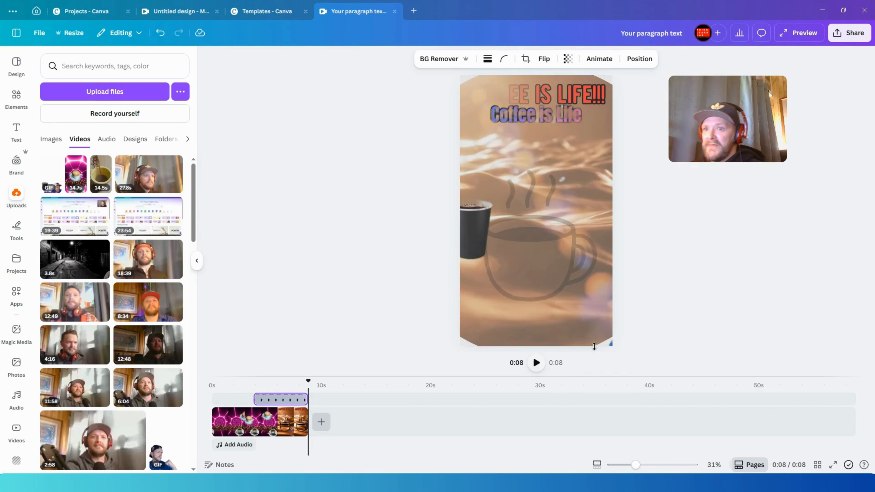
drag(309, 382, 243, 382)
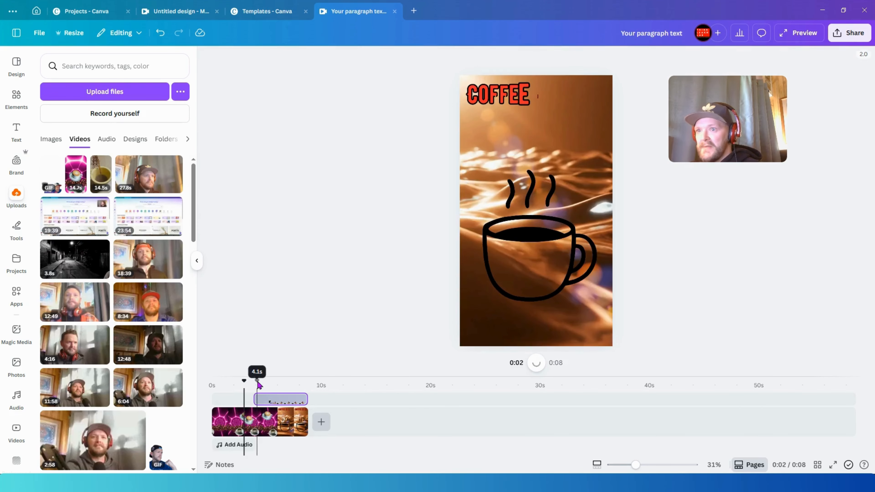
click(536, 363)
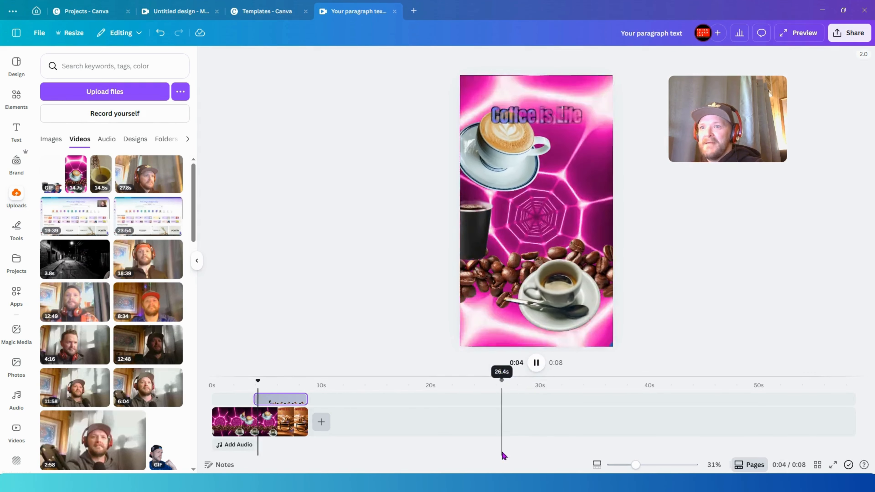